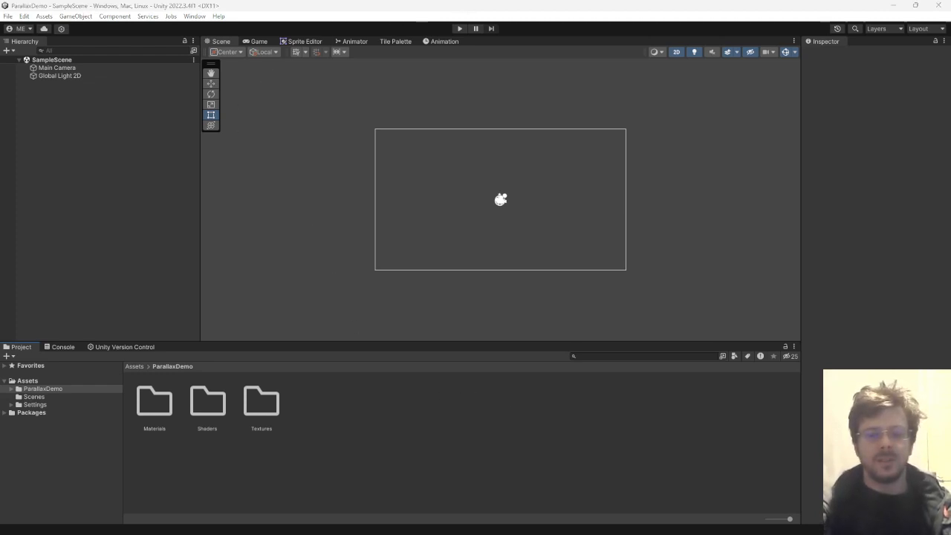
- Review the four forest layer images in File Explorer and the Parallax Forest asset page on itch.io in the browser
key("alt+Tab")
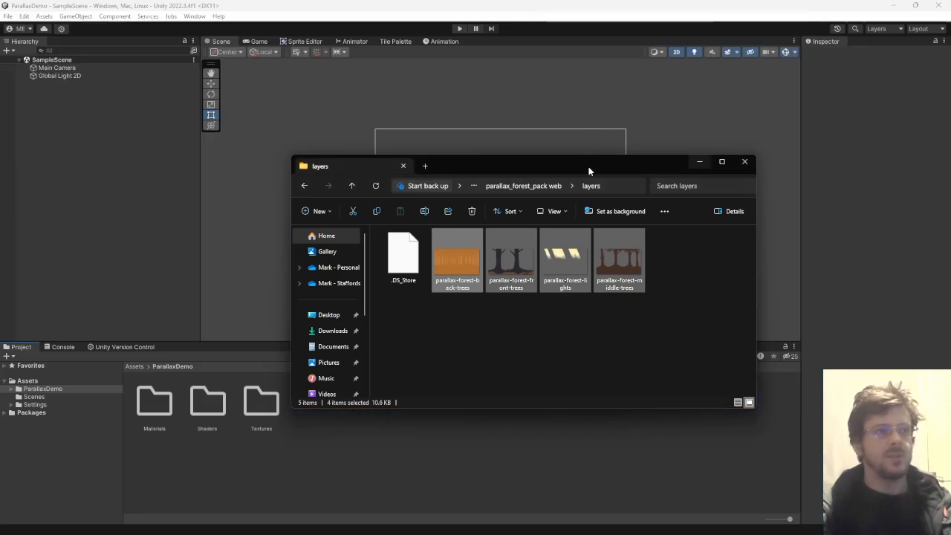
left_click_drag(591, 166, 555, 131)
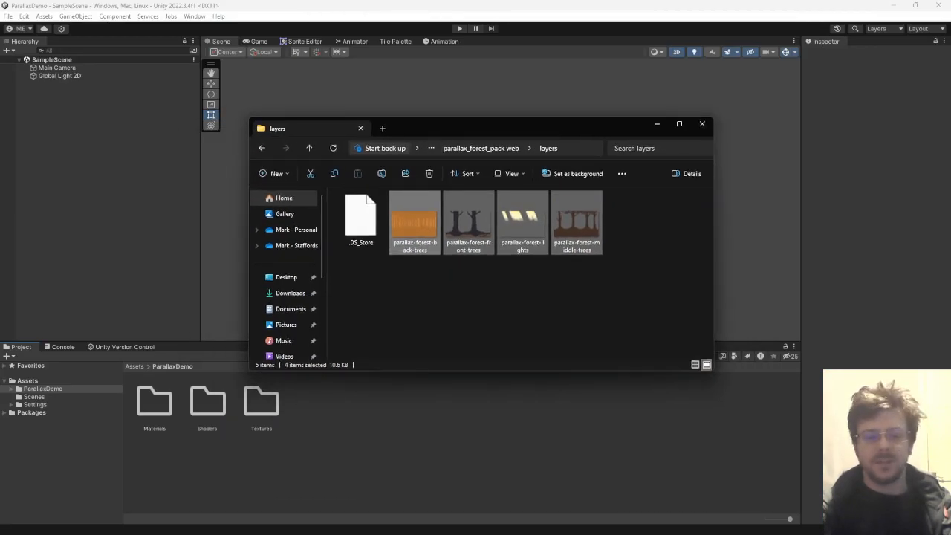
key("alt+Tab")
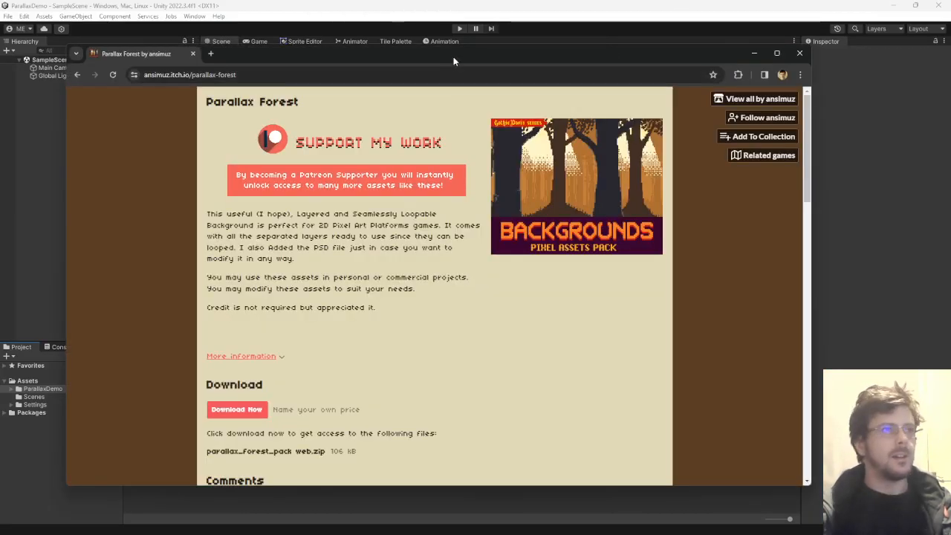
left_click_drag(455, 60, 472, 62)
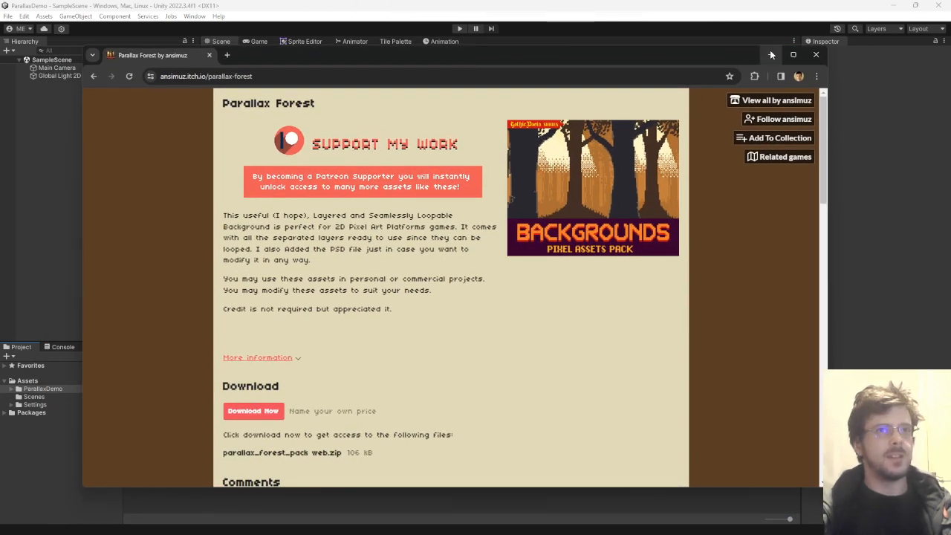
scroll(399, 263, "down", 3)
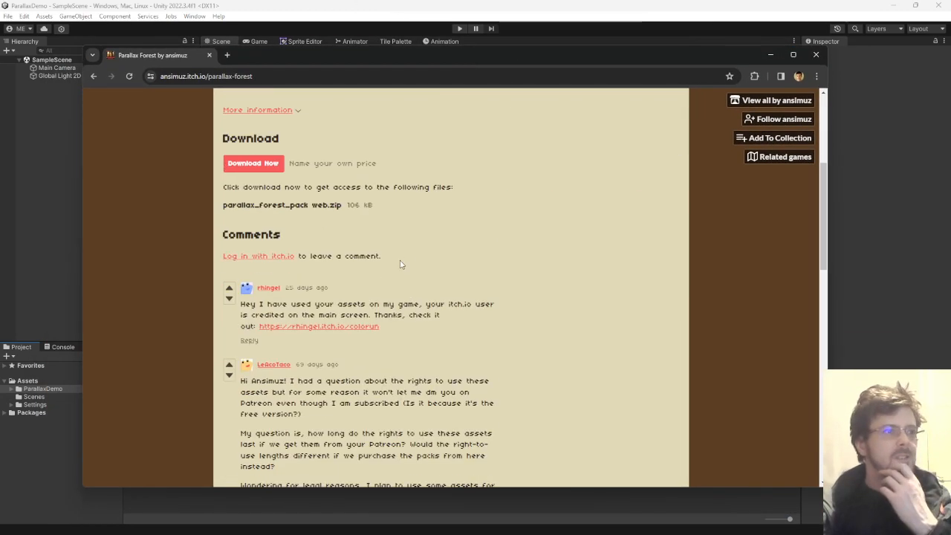
scroll(400, 264, "up", 3)
left_click(771, 55)
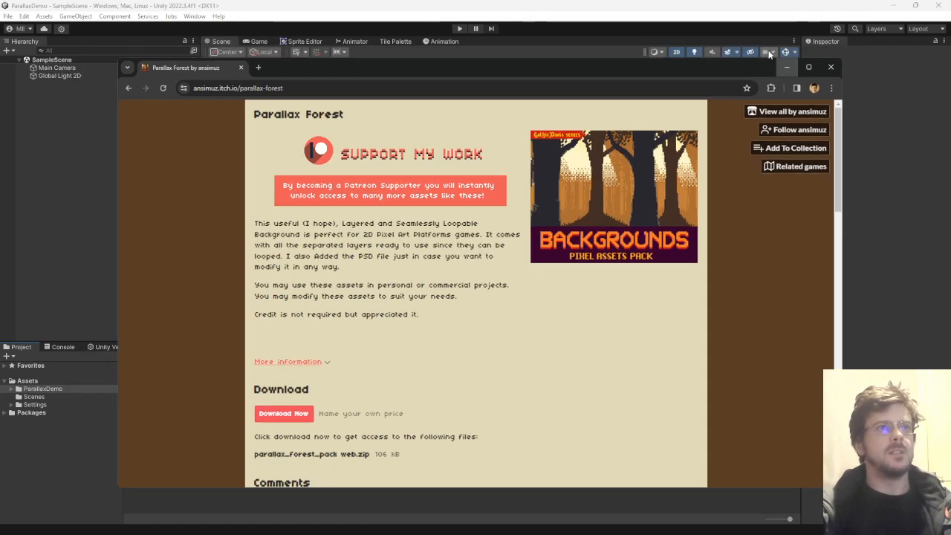
- Import the back-trees, front-trees, lights and middle-trees images from the layers folder into the Unity project's Textures folder
left_click_drag(513, 123, 644, 113)
left_click_drag(761, 274, 257, 407)
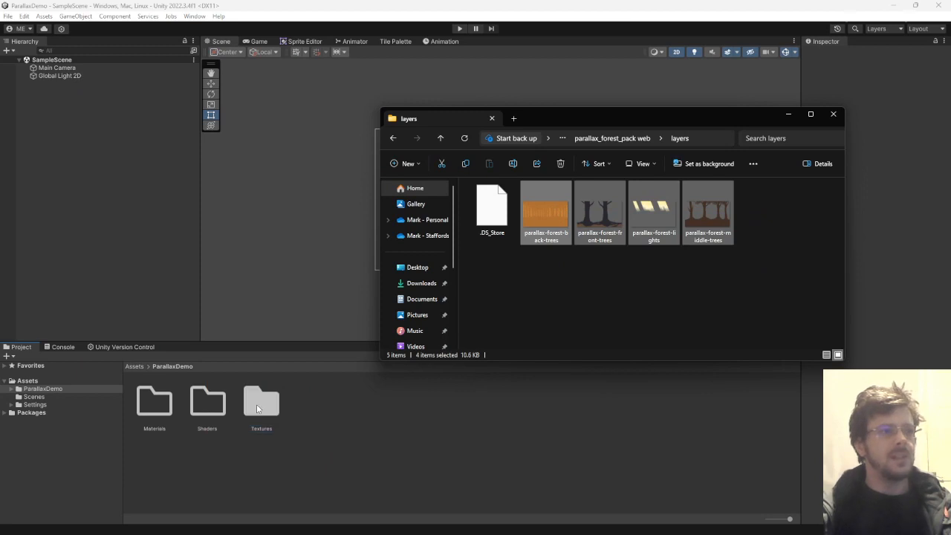
left_click(790, 115)
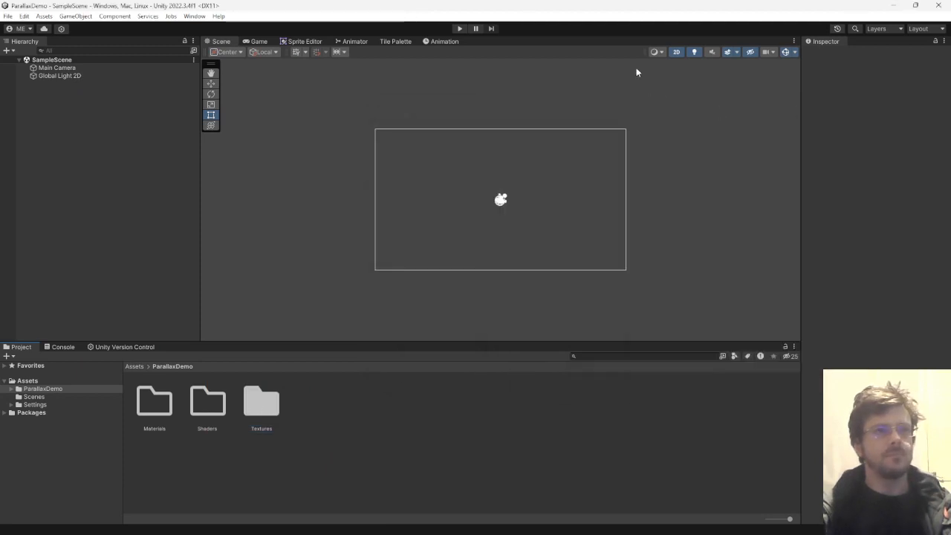
- Set the four forest textures to Point (no filter) filter mode and Repeat wrap mode, and save the import settings
double_click(269, 406)
left_click(152, 402)
left_click(314, 405, "shift")
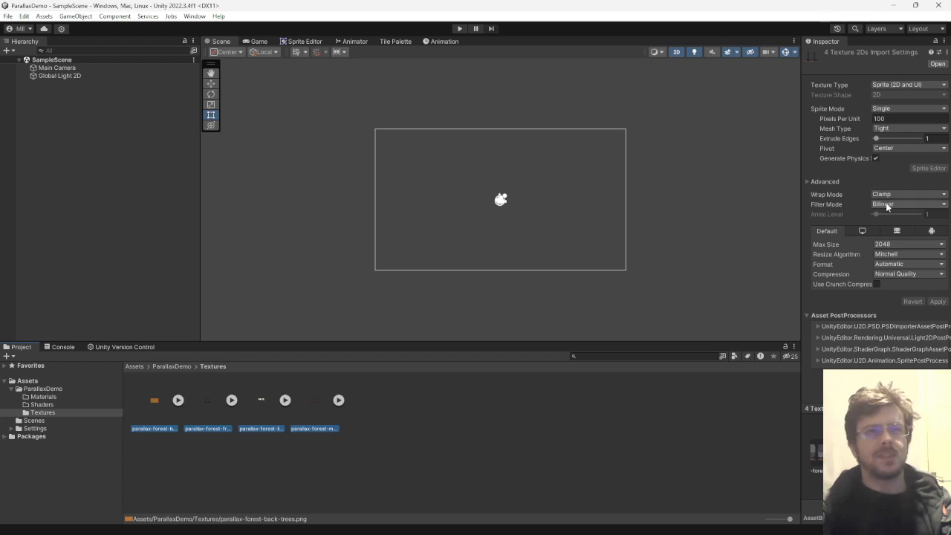
left_click(887, 205)
left_click(889, 218)
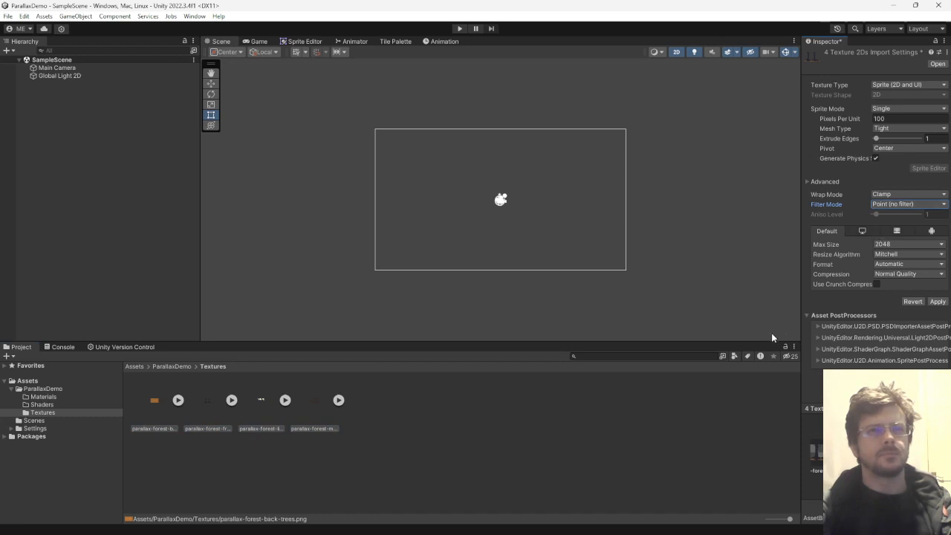
left_click(890, 195)
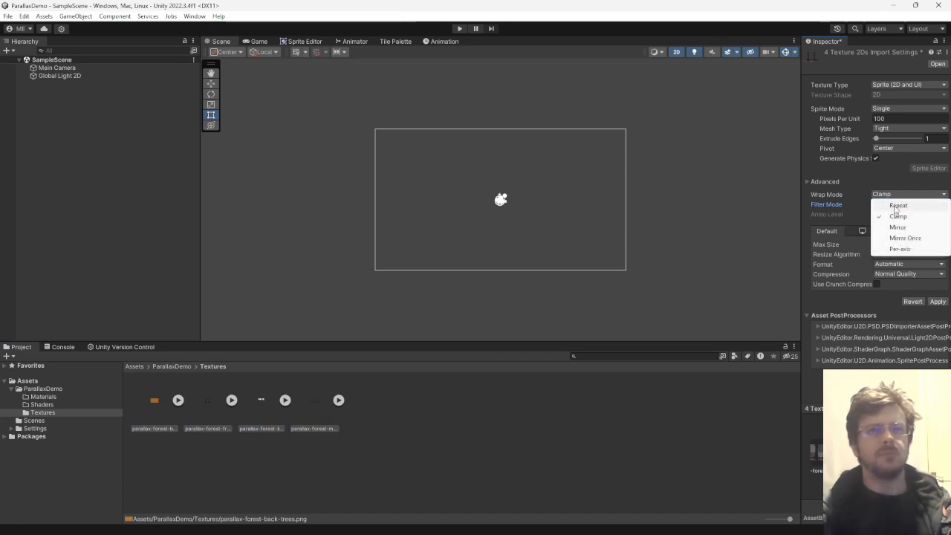
left_click(897, 207)
left_click(539, 418)
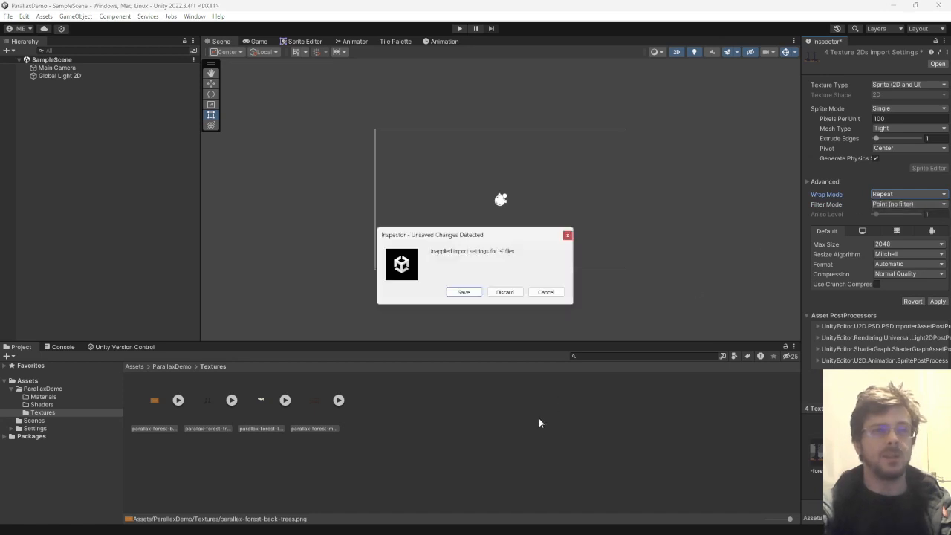
left_click(464, 292)
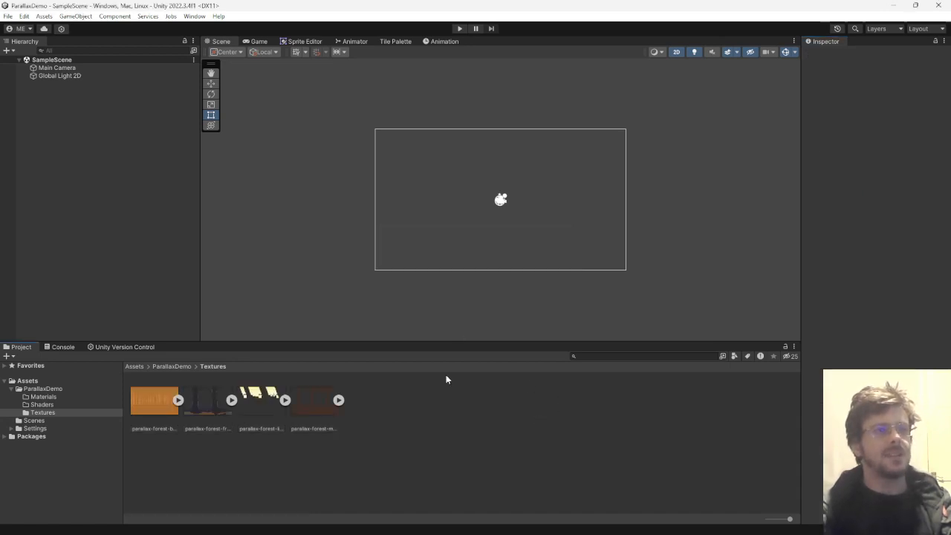
left_click(316, 405)
left_click(165, 405)
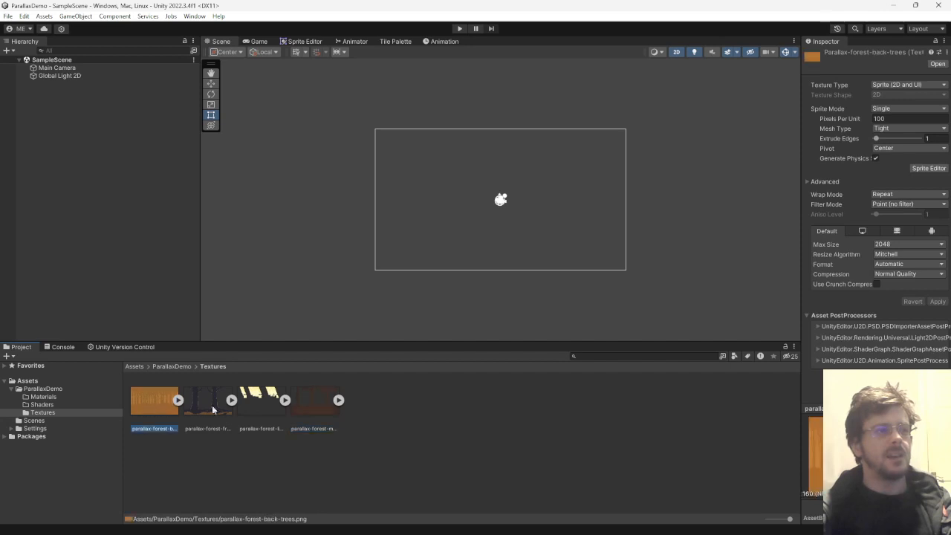
- Create a URP Sprite Unlit Shader Graph named ParallaxShader in the Shaders folder
left_click(42, 405)
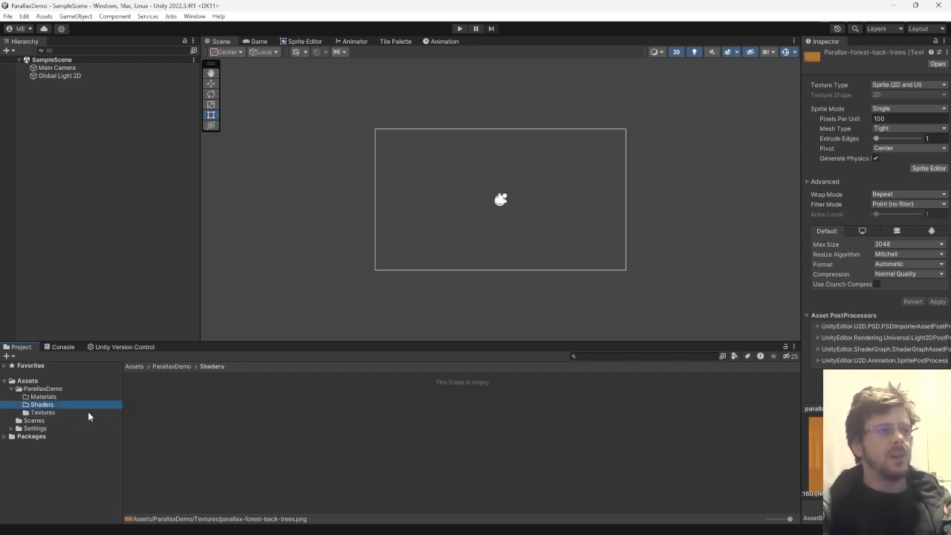
right_click(269, 422)
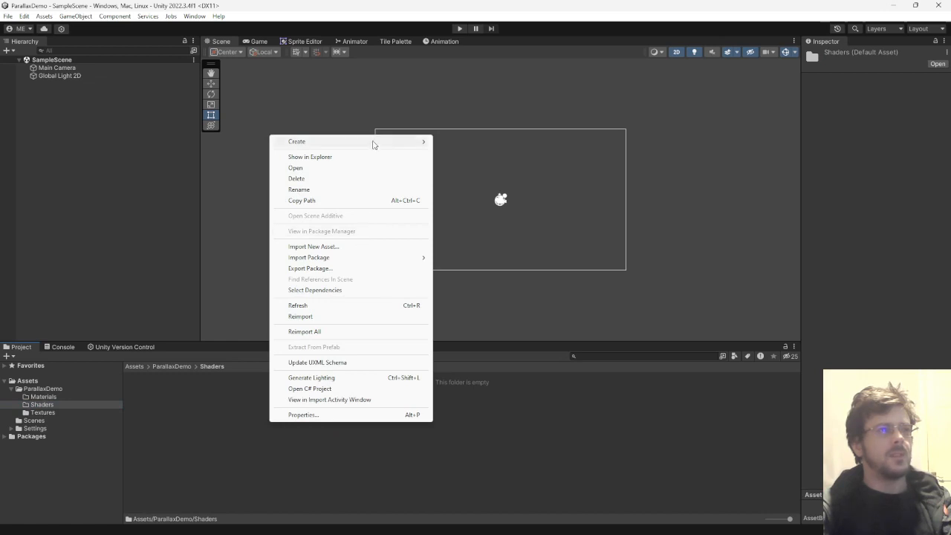
mouse_move(375, 145)
mouse_move(495, 69)
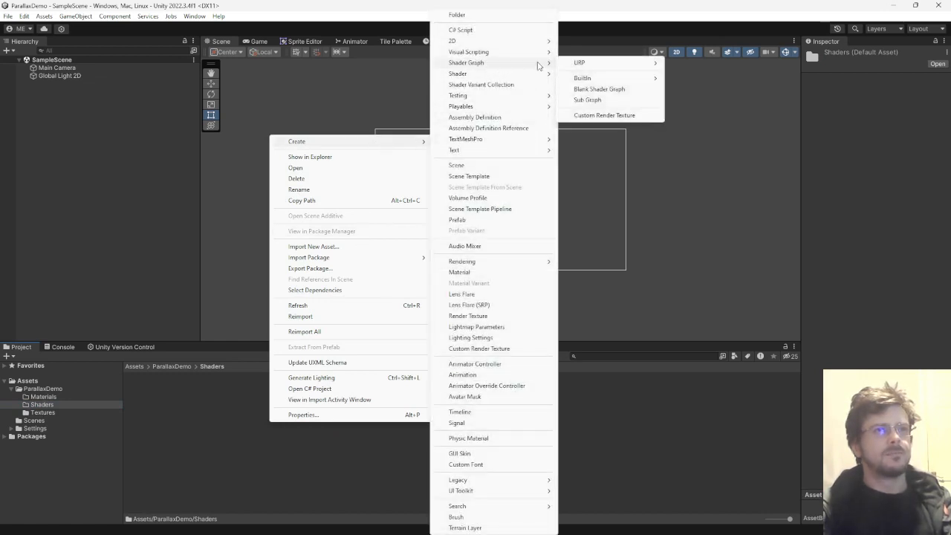
mouse_move(612, 64)
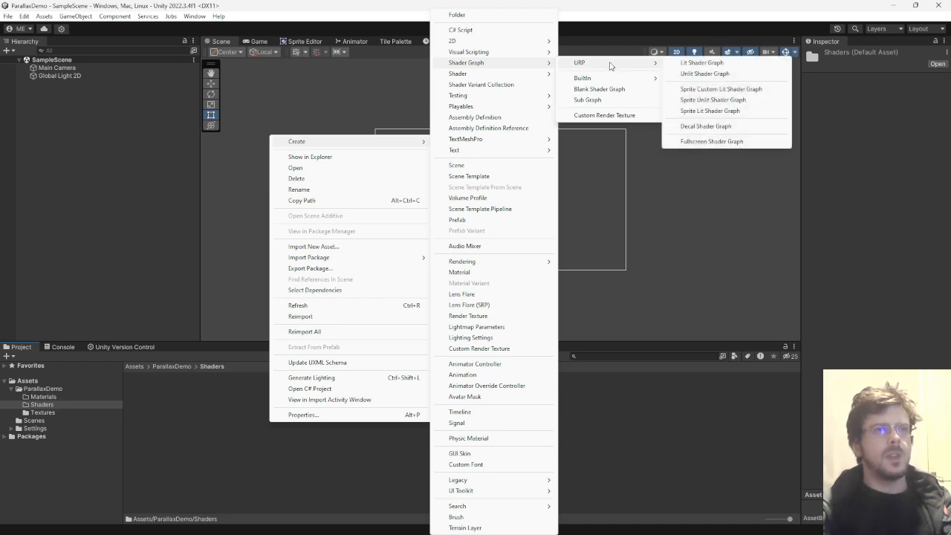
left_click(718, 103)
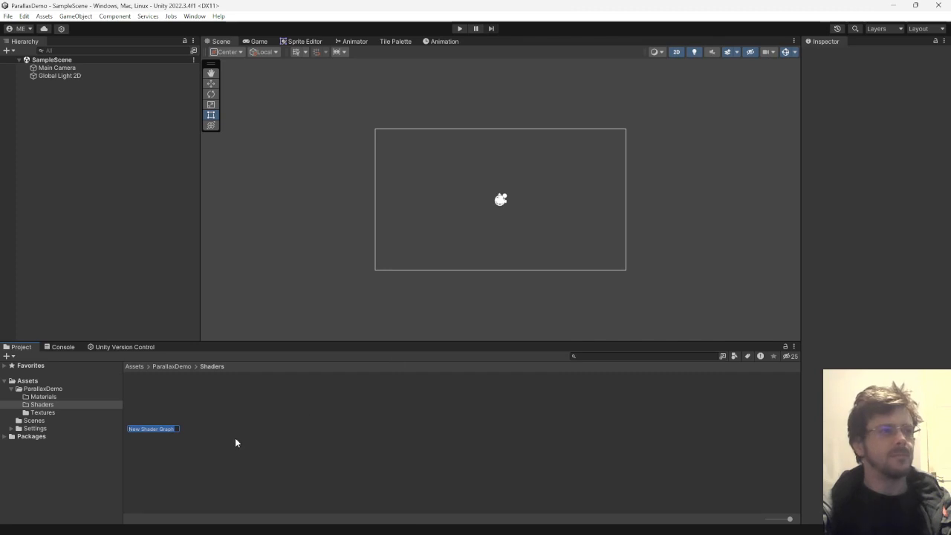
type("Para")
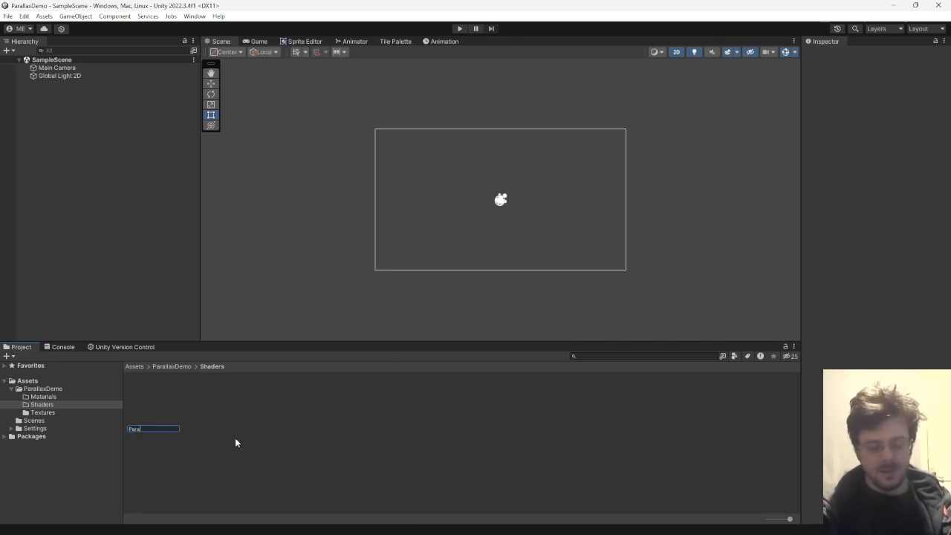
type("llaxShader")
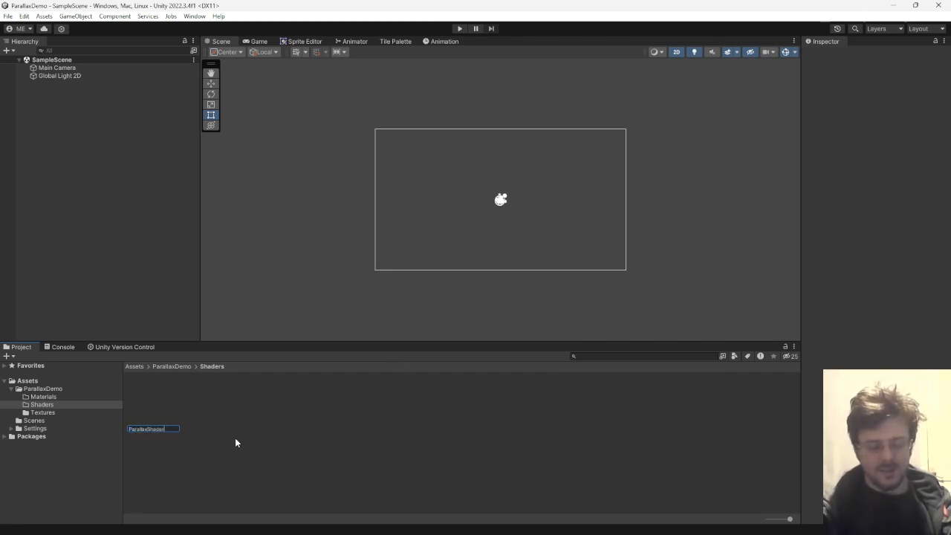
key("Return")
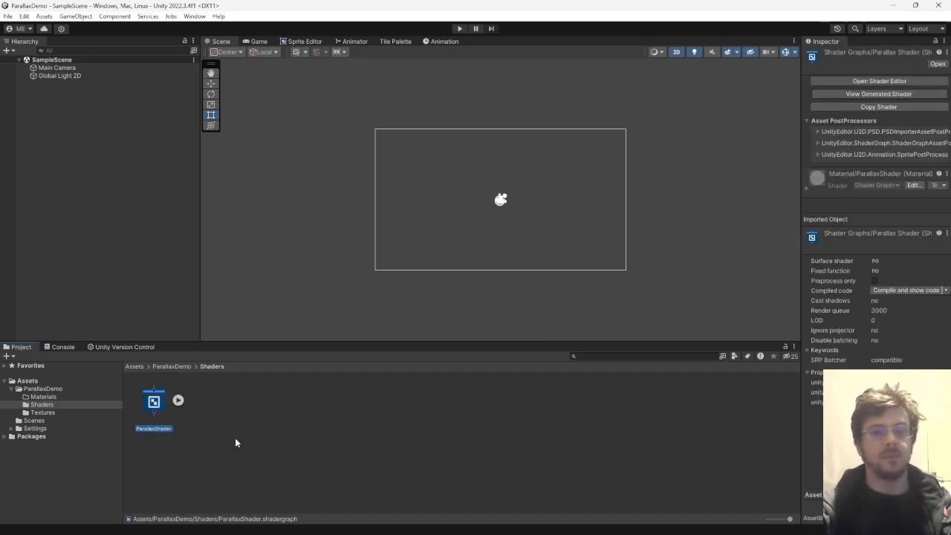
- Open the ParallaxShader graph and show it in its own maximized window
key("Return")
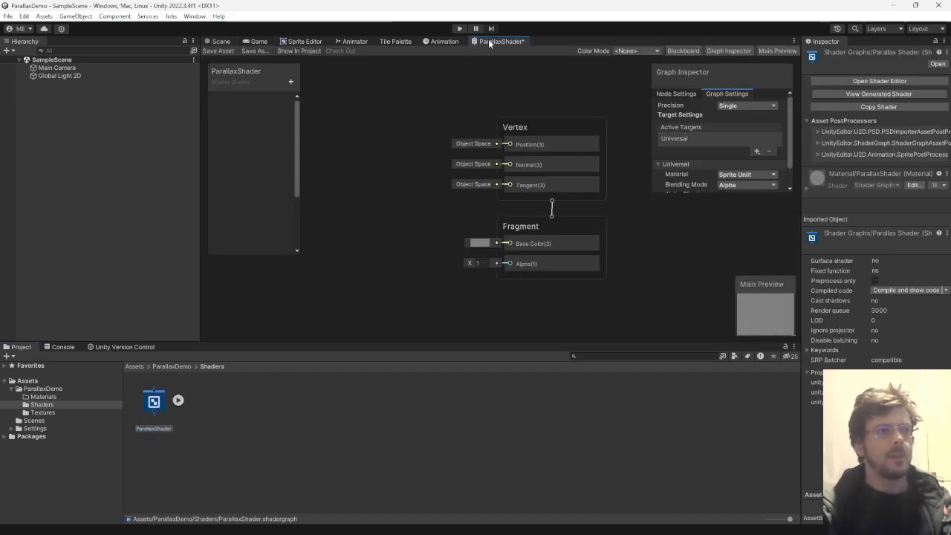
left_click_drag(490, 42, 416, 170)
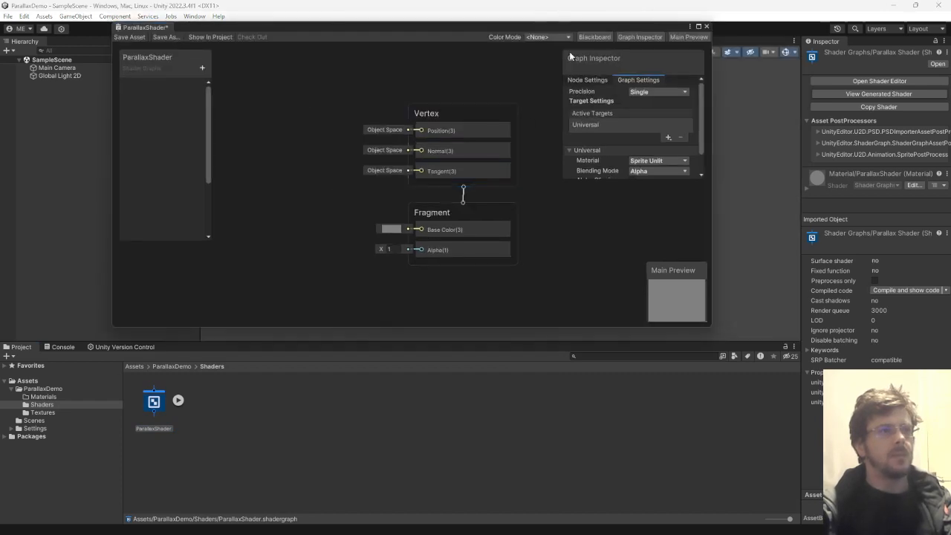
left_click(698, 26)
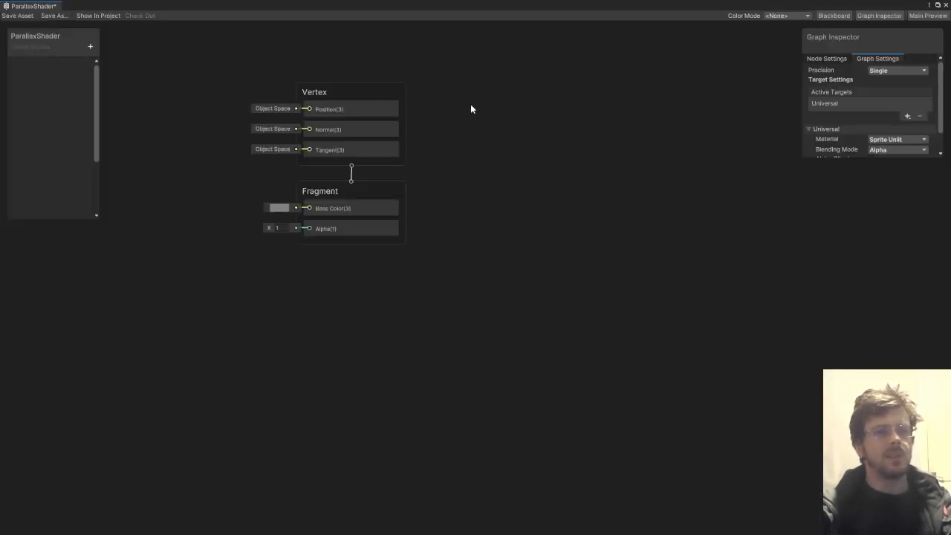
- Enlarge the Graph Inspector so that all of the Universal target settings fit
middle_click_drag(205, 125, 402, 174)
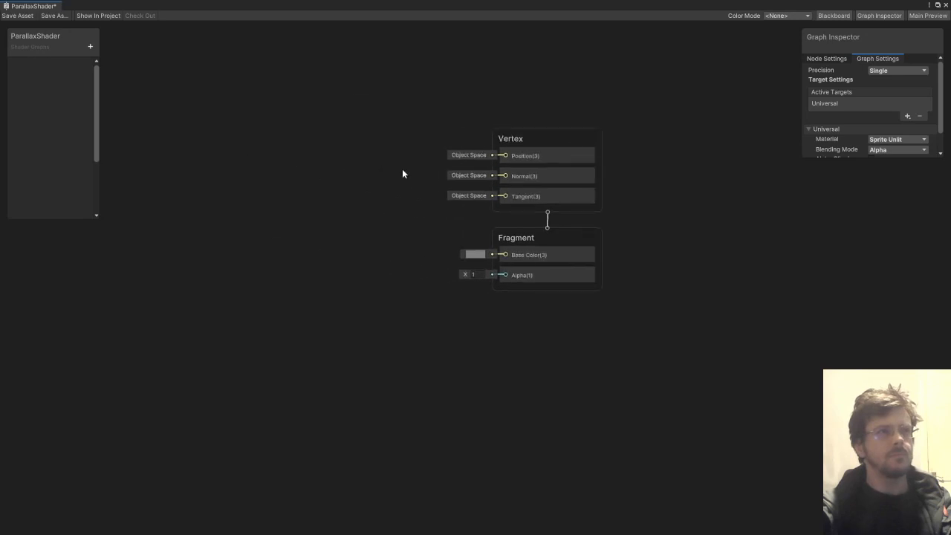
scroll(402, 174, "up", 1)
left_click(582, 250)
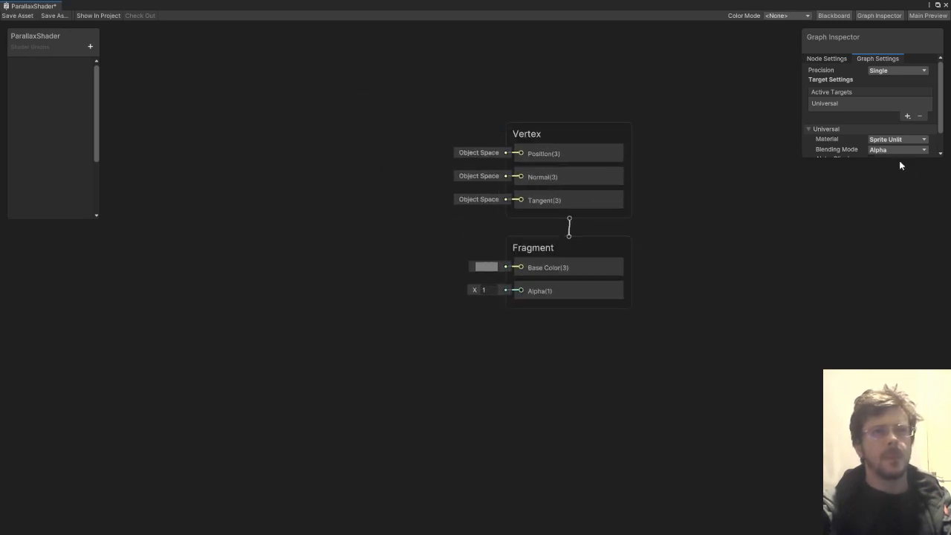
left_click_drag(880, 157, 869, 253)
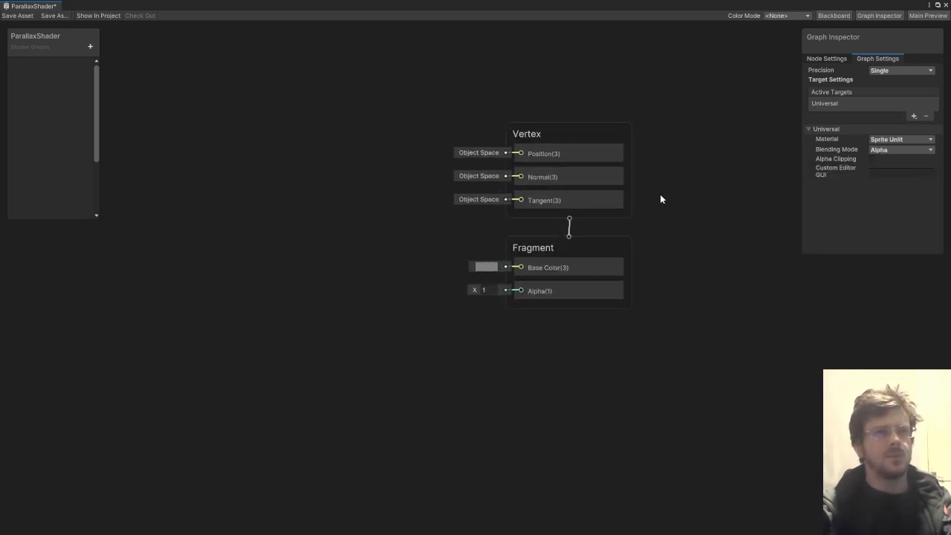
- Add all four forest textures from the Textures folder to the shader graph as Sample Texture 2D nodes
scroll(342, 205, "down", 2)
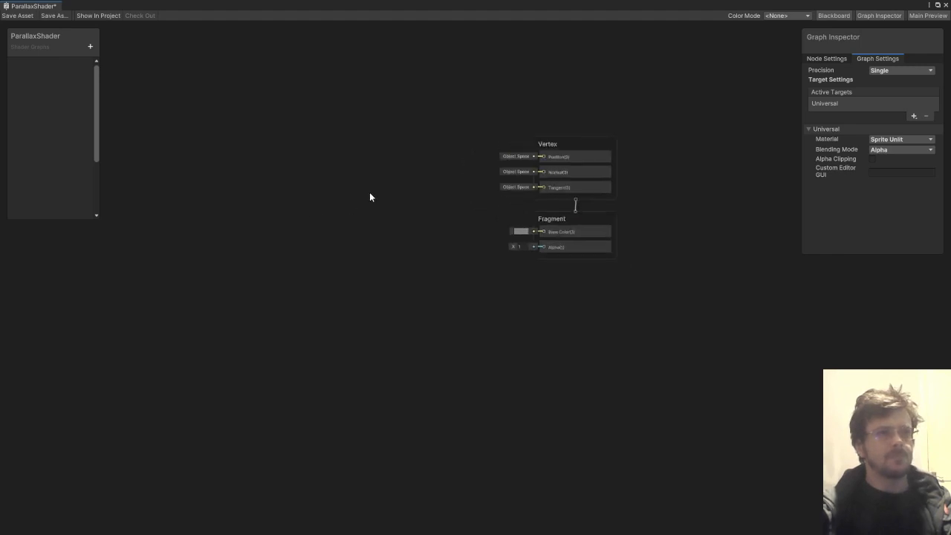
middle_click_drag(370, 193, 389, 191)
scroll(420, 185, "up", 3)
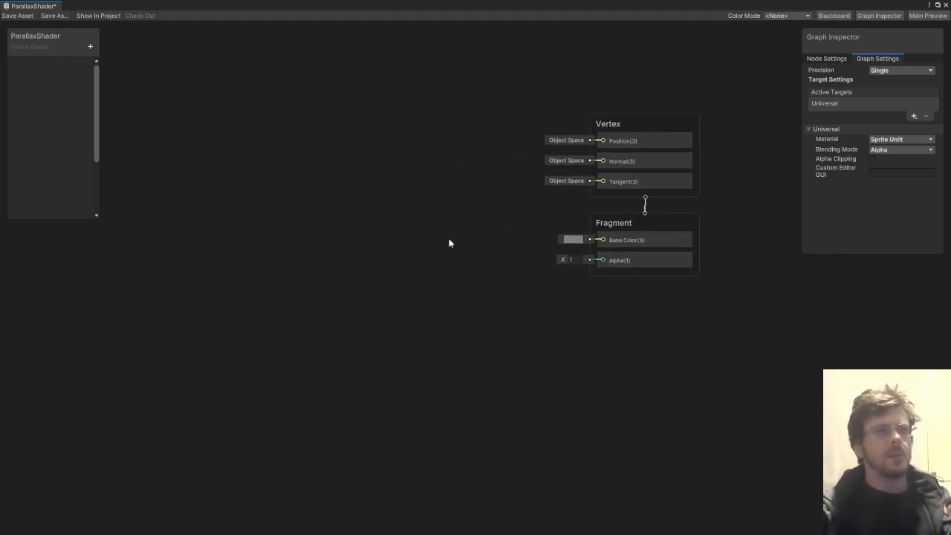
left_click_drag(498, 11, 518, 94)
left_click(42, 412)
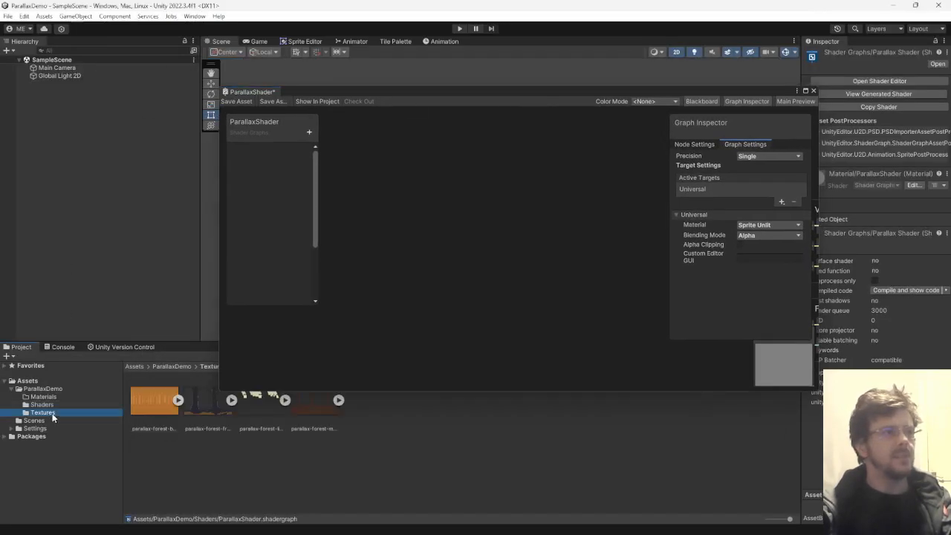
left_click(166, 403)
left_click(304, 403, "shift")
left_click_drag(167, 406, 401, 228)
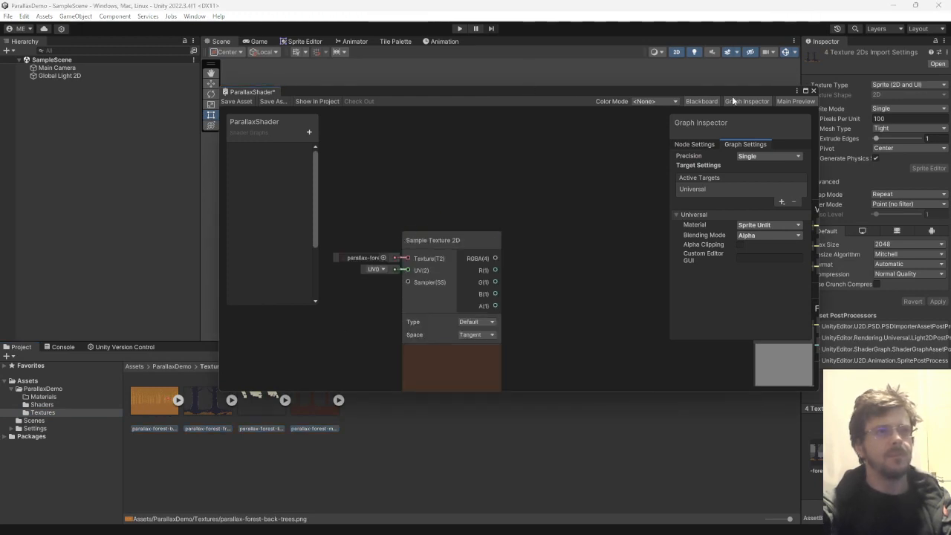
left_click(806, 91)
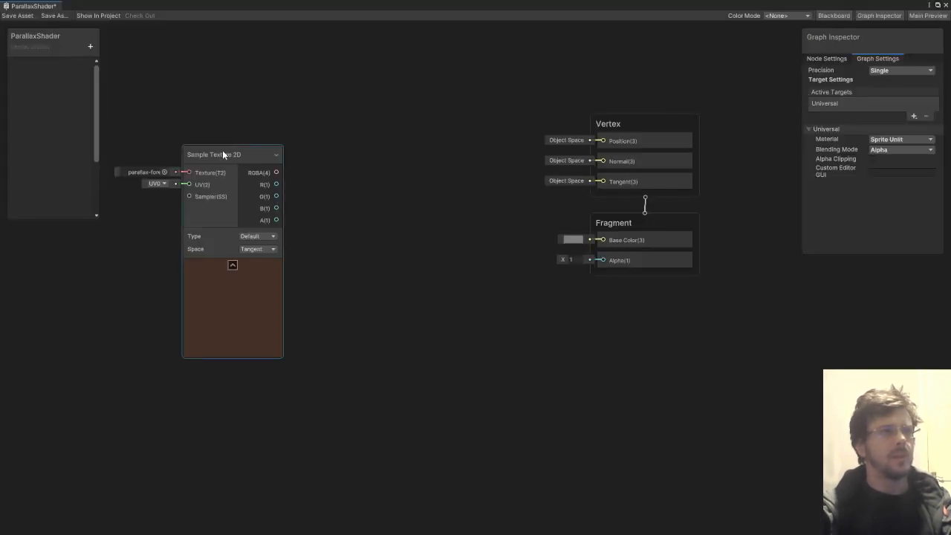
- Arrange the four Sample Texture 2D nodes in a column ordered back forest, light rays, middle trees, front trees
left_click_drag(223, 155, 332, 407)
middle_click_drag(427, 342, 483, 197)
scroll(420, 226, "down", 3)
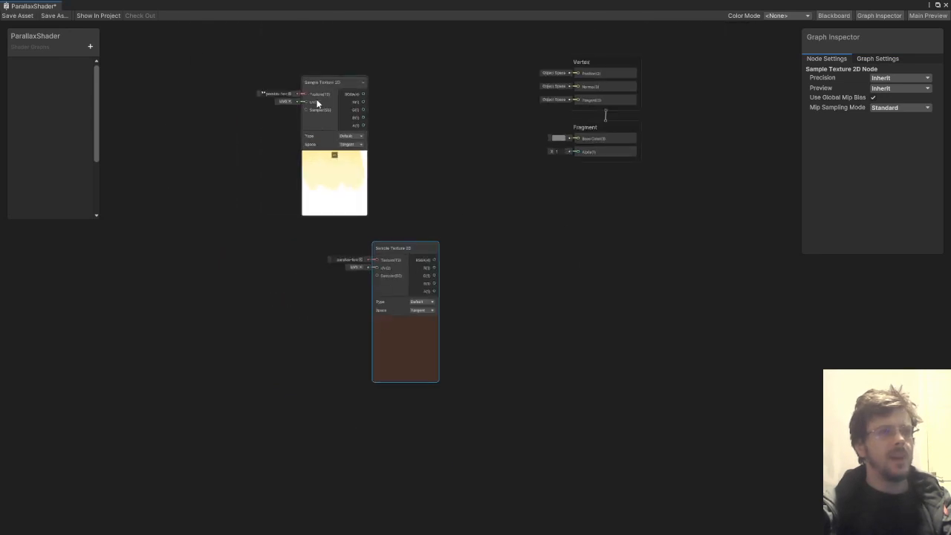
left_click_drag(331, 81, 398, 394)
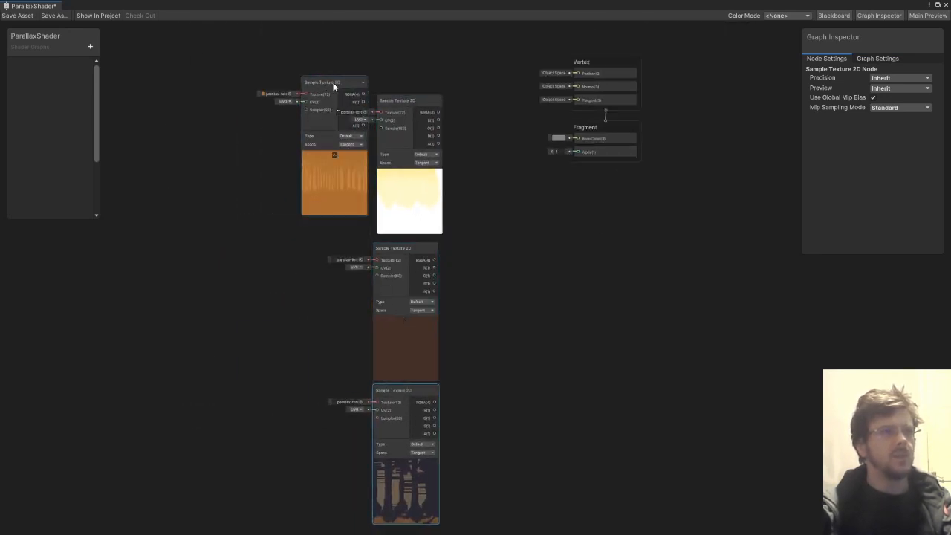
left_click_drag(333, 87, 396, 116)
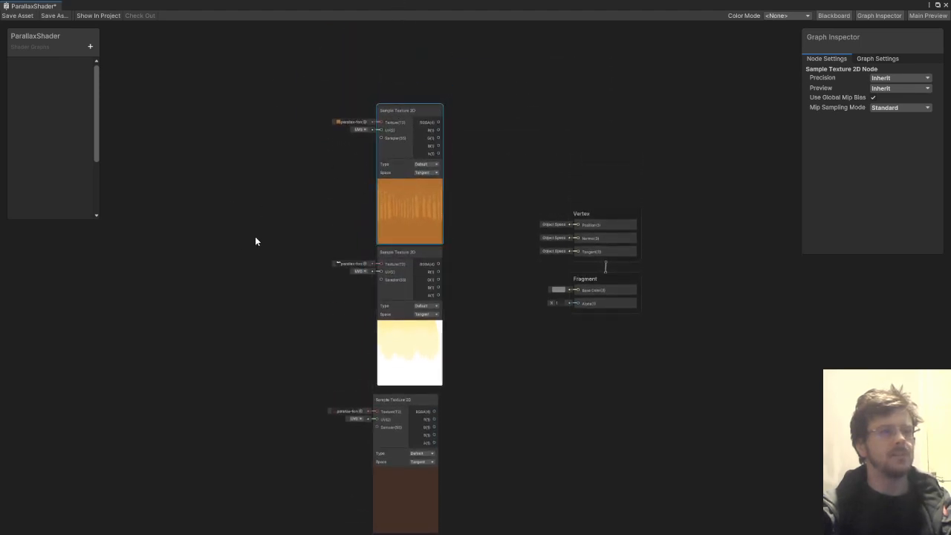
middle_click_drag(255, 241, 293, 259)
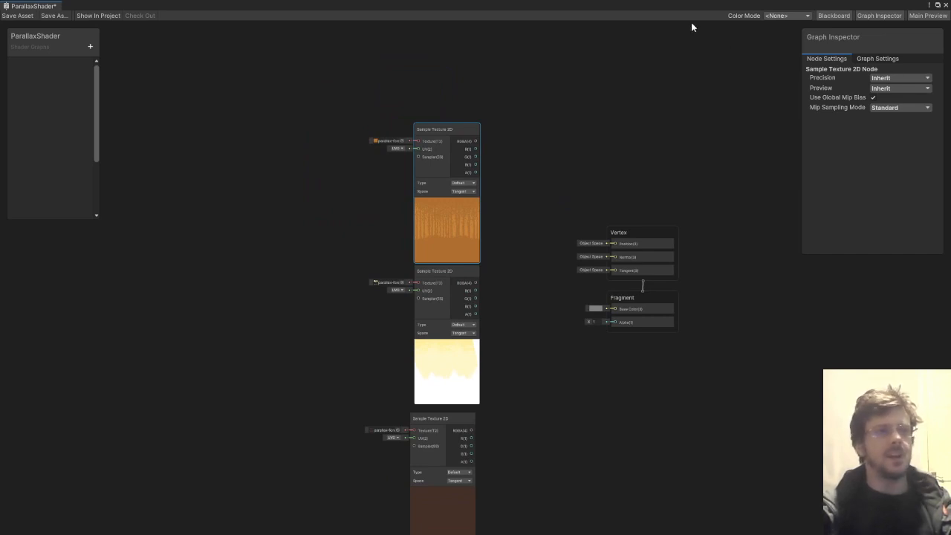
- Move the Vertex and Fragment blocks farther from the texture nodes and add a Lerp node in the space between
middle_click_drag(644, 162, 448, 123)
left_click_drag(485, 176, 587, 124)
right_click(413, 145)
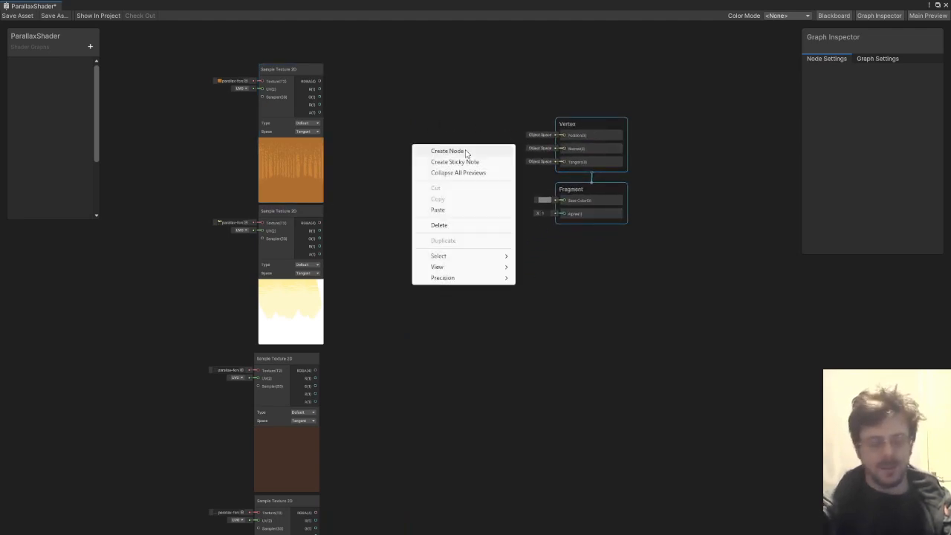
left_click(466, 153)
type("lerp")
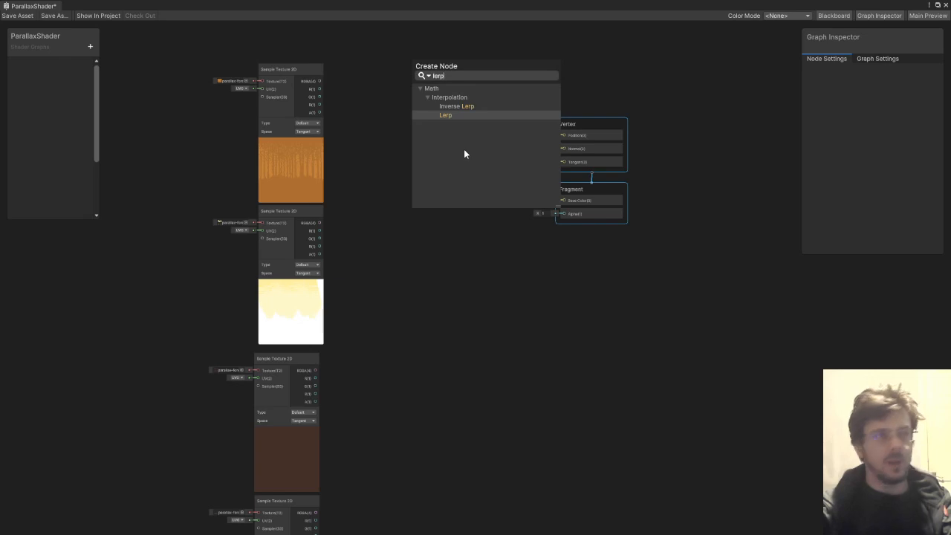
key("Return")
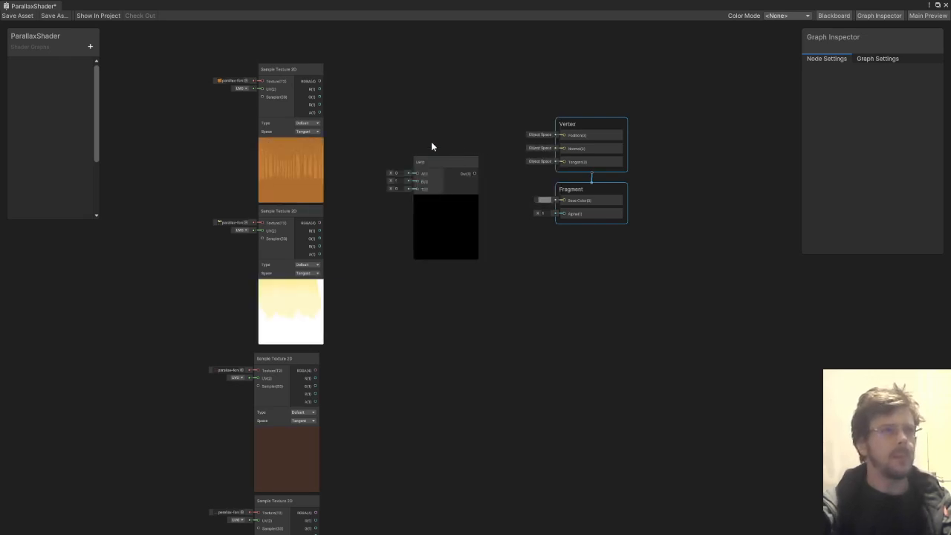
- Duplicate the Lerp node twice and line up all three Lerp nodes in a column beside the texture nodes
left_click(450, 223)
key("ctrl+d")
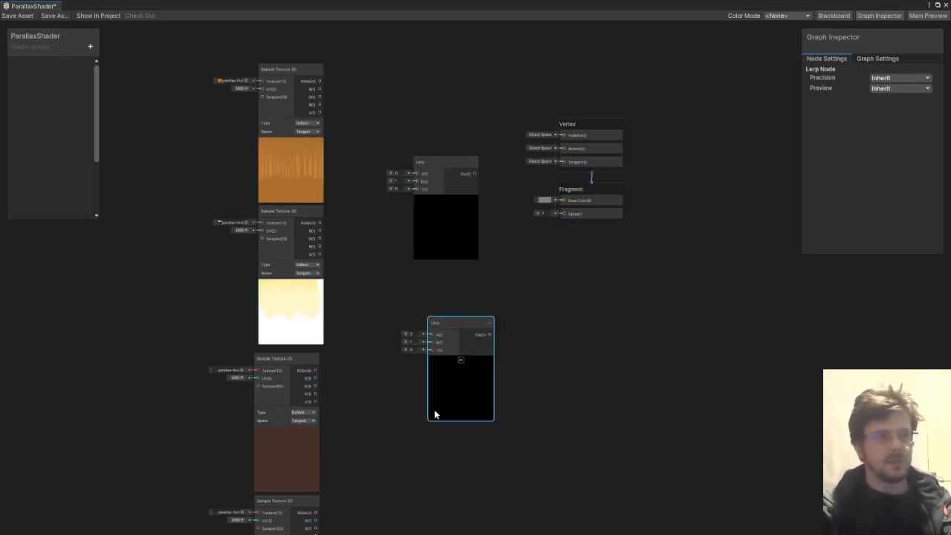
key("ctrl+d")
middle_click_drag(442, 176, 445, 245)
left_click_drag(449, 234, 421, 140)
left_click_drag(459, 402, 421, 283)
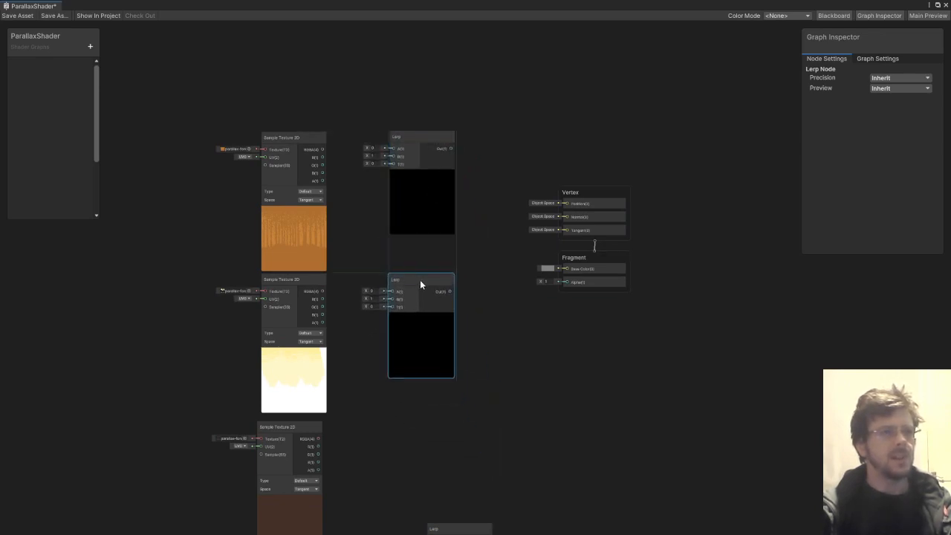
left_click_drag(450, 528, 413, 406)
left_click(359, 335)
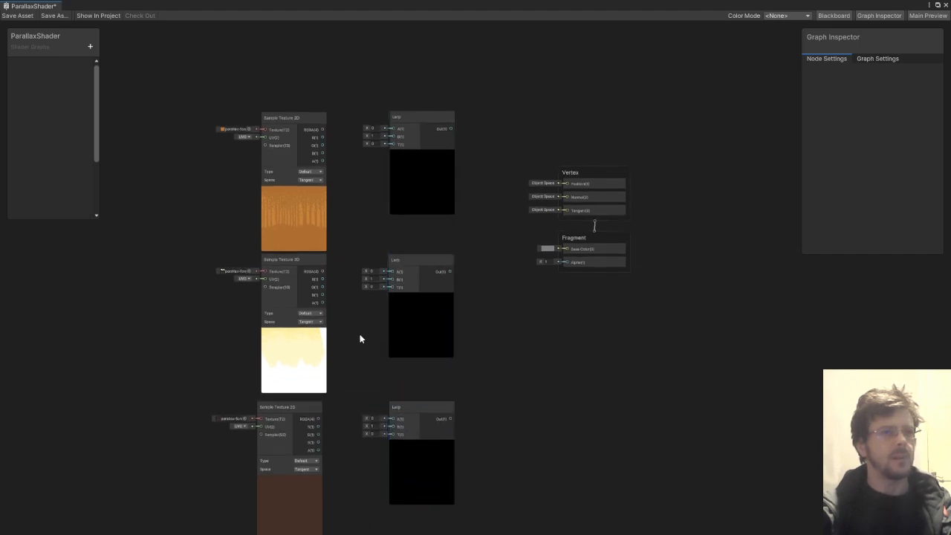
- Connect the RGBA output of the orange back forest texture to input A of the first Lerp
scroll(412, 292, "up", 5)
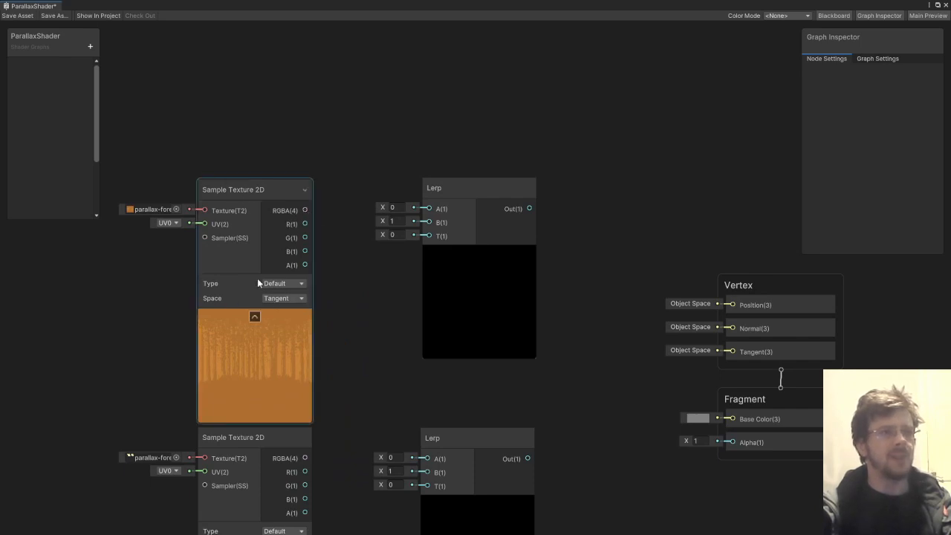
middle_click_drag(272, 338, 236, 270)
scroll(259, 272, "down", 3)
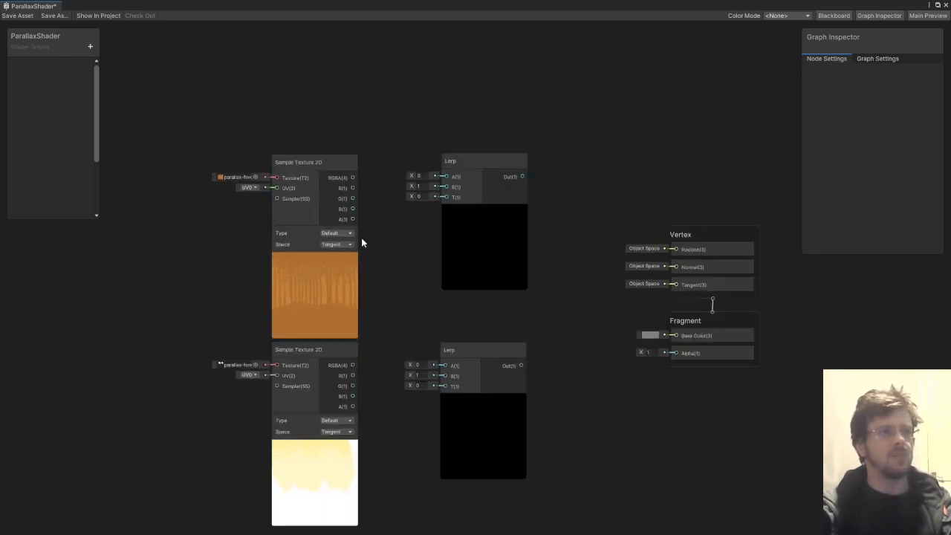
middle_click_drag(361, 243, 299, 278)
scroll(269, 217, "up", 3)
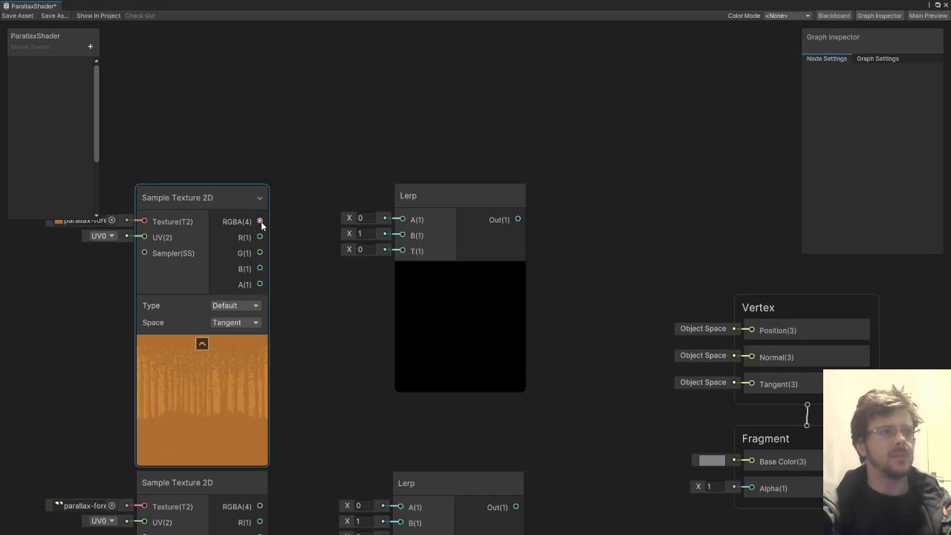
left_click_drag(261, 222, 311, 201)
left_click(297, 136)
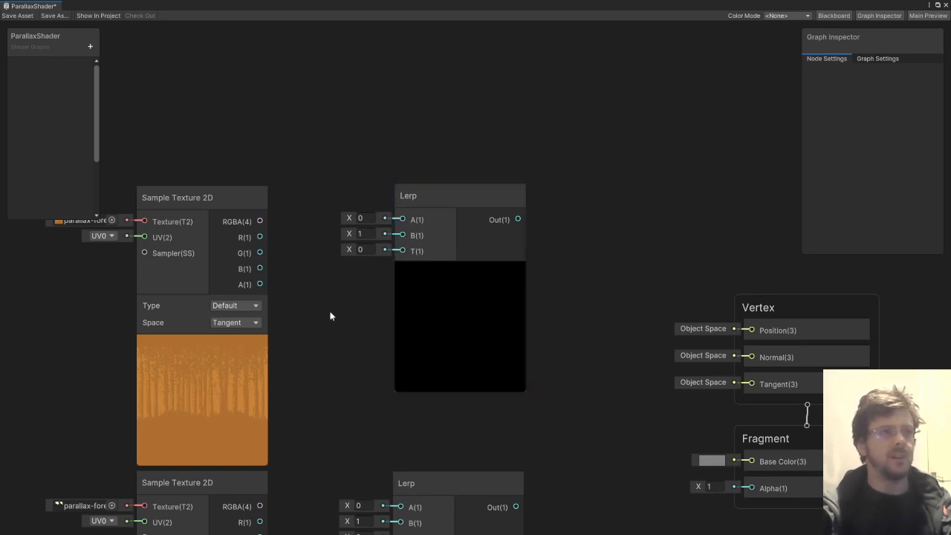
mouse_move(304, 431)
middle_mouse_down()
mouse_move(320, 290)
mouse_move(318, 421)
middle_mouse_up()
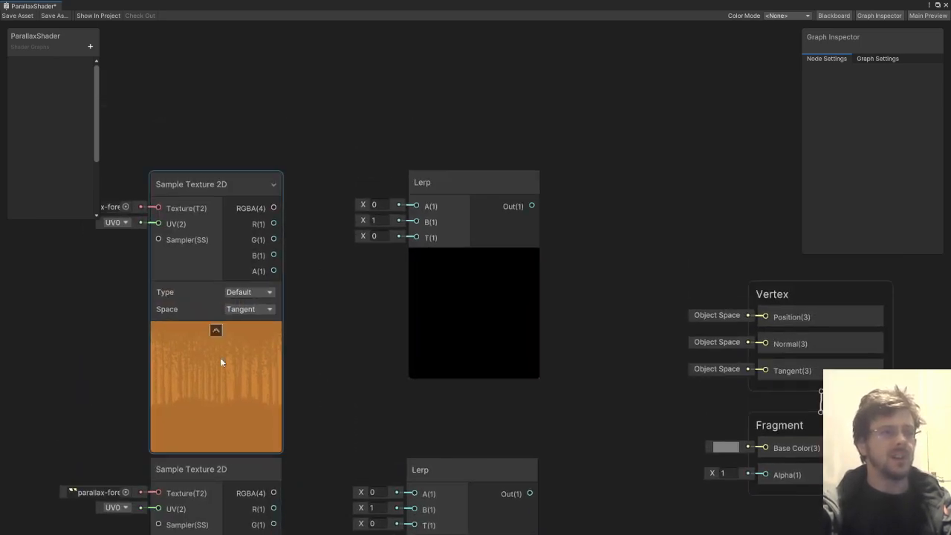
scroll(336, 284, "up", 2)
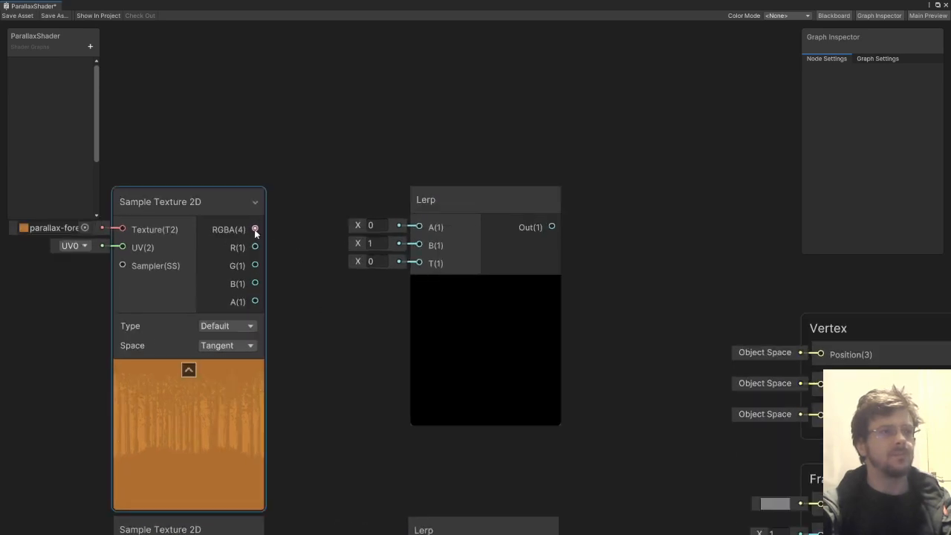
left_click_drag(255, 231, 420, 227)
- Connect the light rays texture's RGBA output to B and its alpha output to T on the first Lerp
scroll(344, 327, "down", 4)
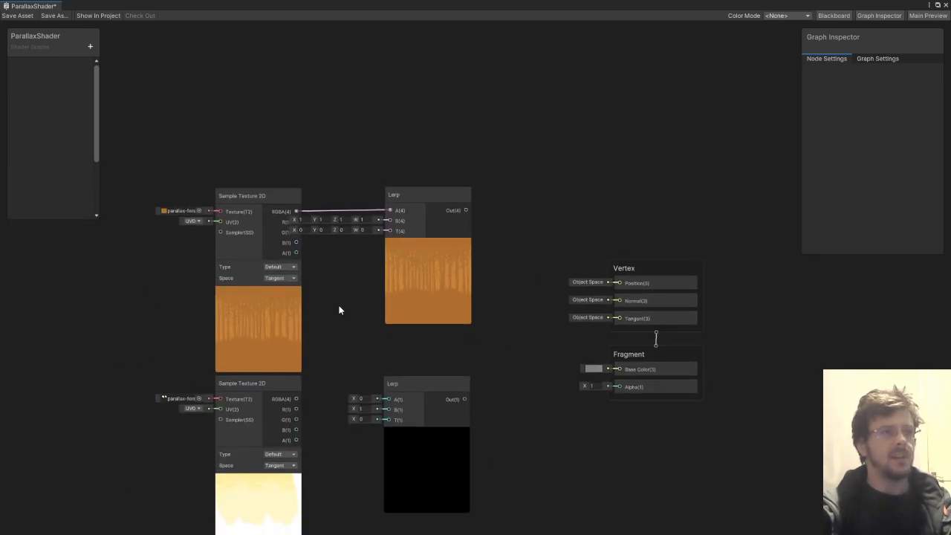
left_click_drag(296, 400, 391, 220)
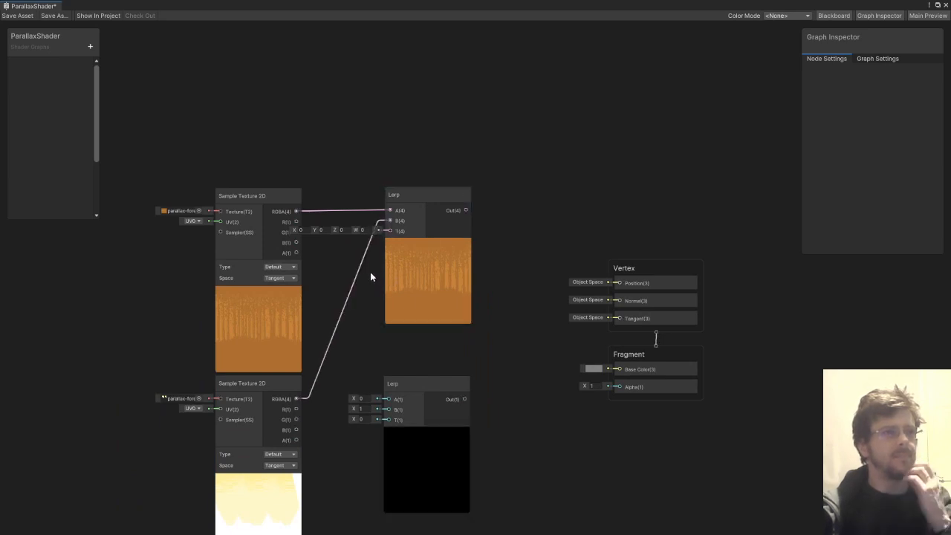
left_click(260, 385)
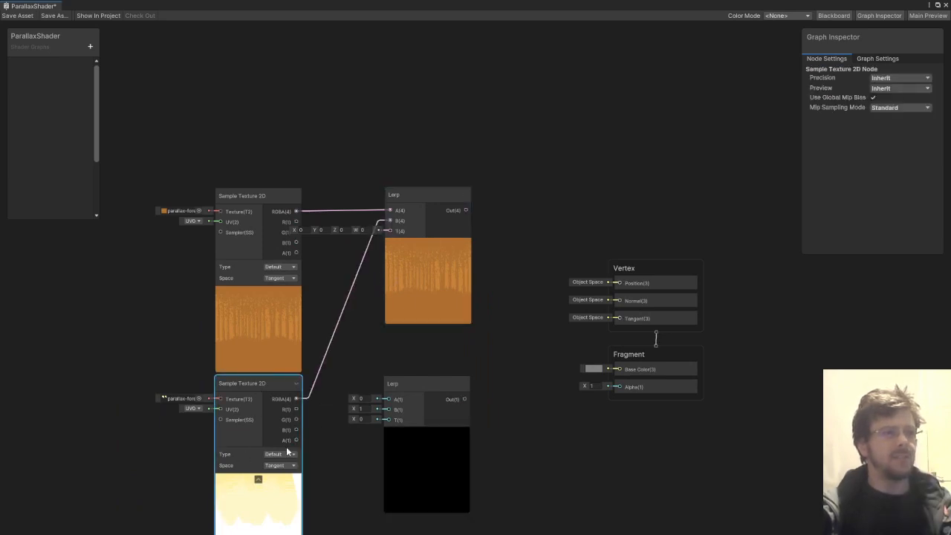
left_click_drag(299, 440, 391, 233)
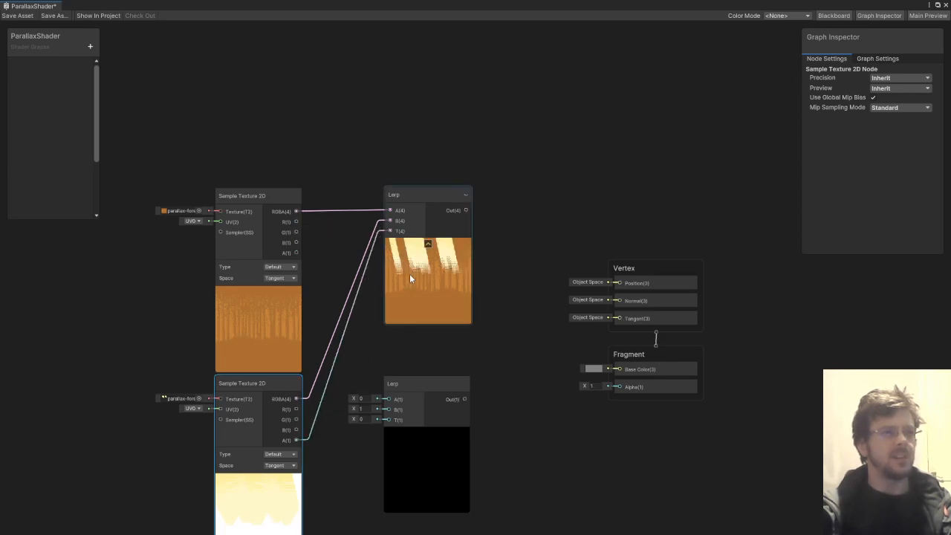
- Chain the Lerp nodes by connecting the first one's output to A of the second and the second's output to A of the third
middle_click_drag(337, 415, 342, 380)
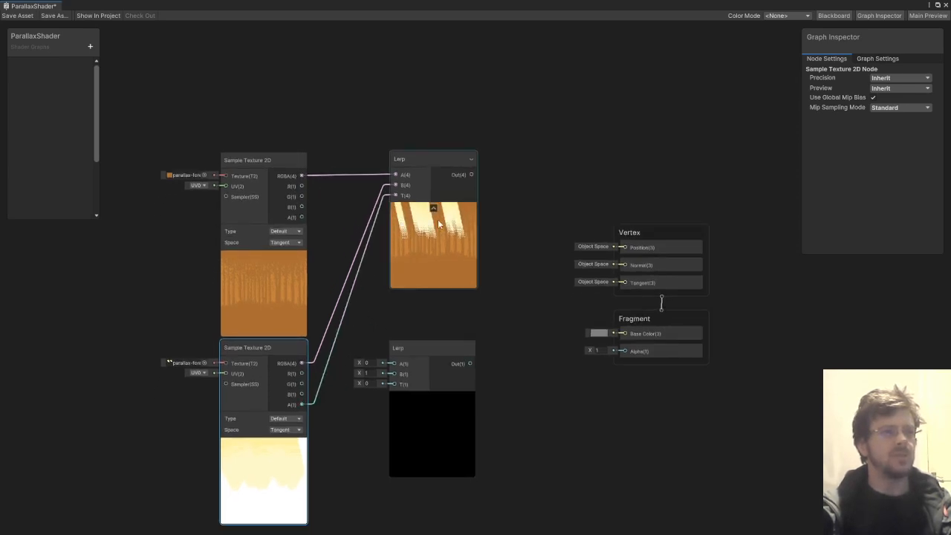
middle_click_drag(478, 325, 455, 312)
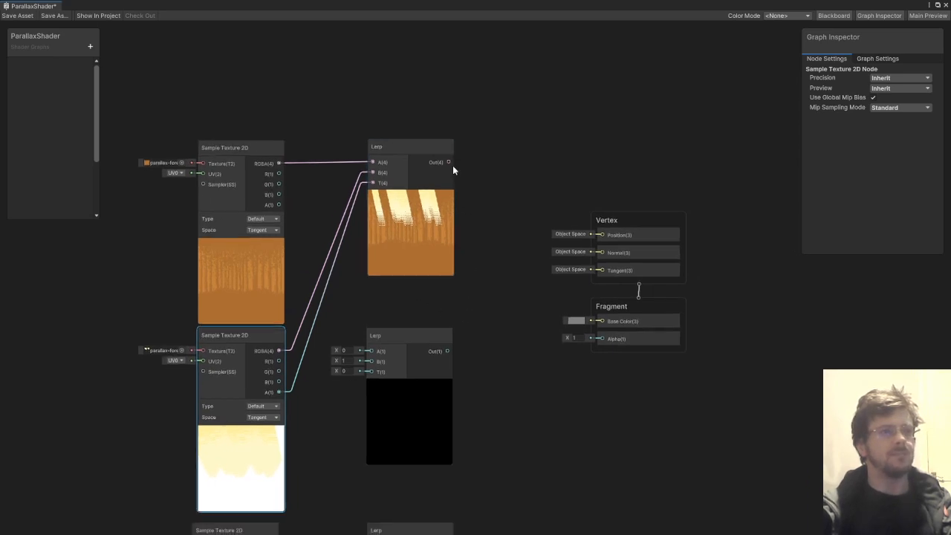
left_click_drag(450, 162, 369, 348)
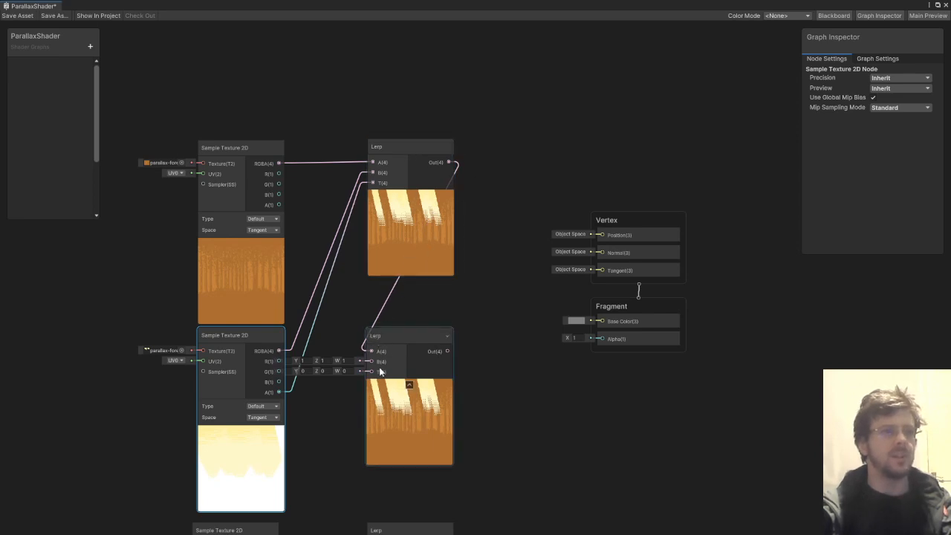
middle_click_drag(489, 336, 453, 293)
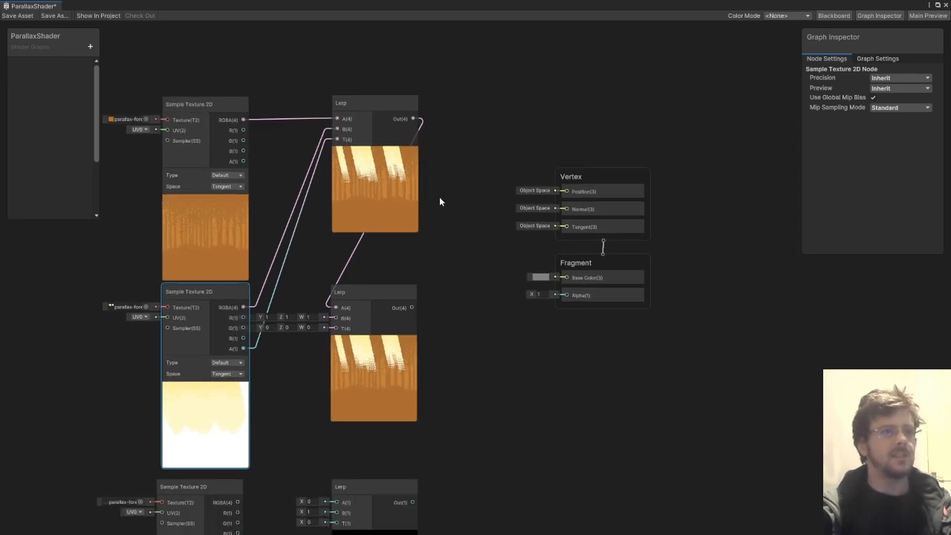
double_click(350, 257)
left_click_drag(350, 258, 410, 114)
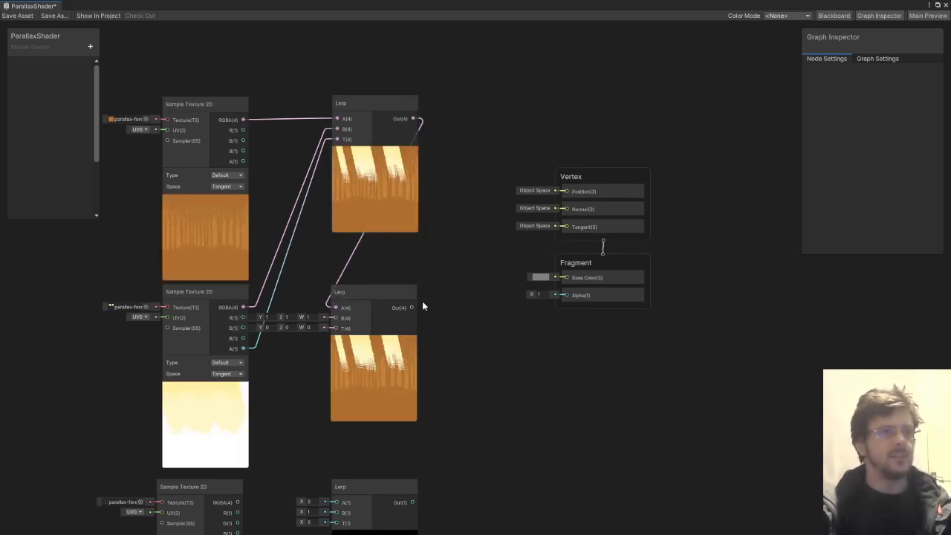
middle_click_drag(380, 301, 400, 240)
left_click_drag(432, 246, 363, 443)
- Connect the middle trees texture's RGBA output to B and its alpha output to T on the second Lerp
middle_click_drag(481, 373, 507, 407)
scroll(333, 226, "up", 2)
mouse_move(331, 266)
middle_mouse_down()
mouse_move(326, 252)
mouse_move(326, 260)
middle_mouse_up()
scroll(327, 260, "down", 2)
middle_click_drag(341, 387, 342, 332)
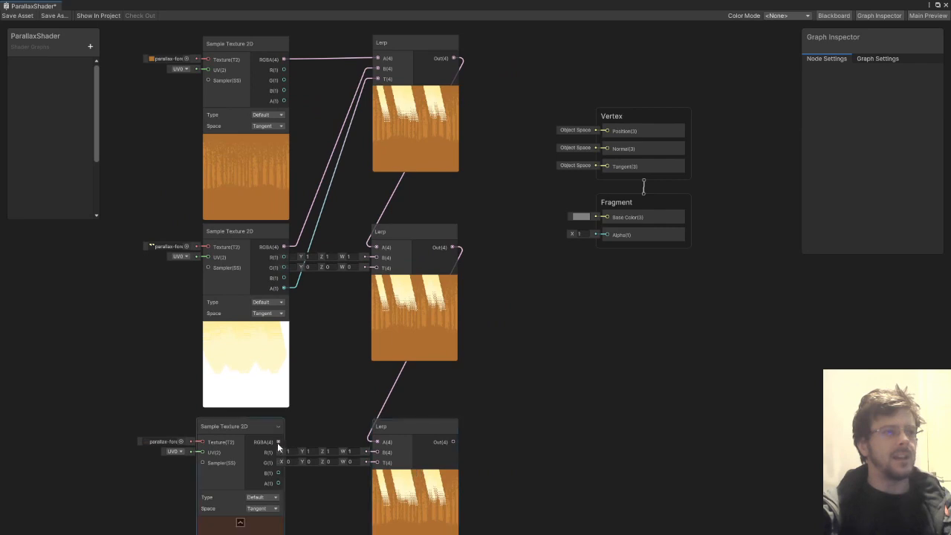
left_click_drag(281, 443, 375, 257)
middle_click_drag(346, 356, 343, 320)
left_click_drag(277, 447, 376, 233)
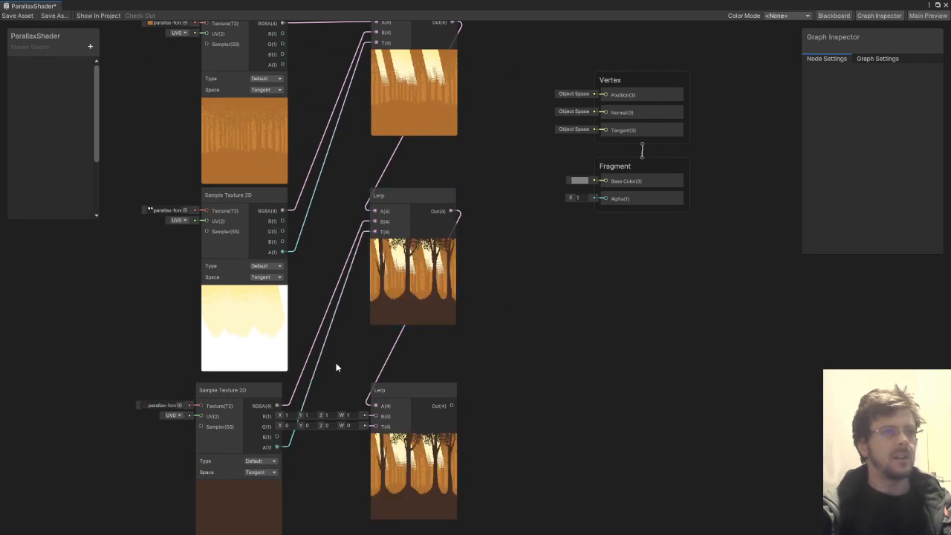
- Connect the front trees texture's RGBA output to B and its alpha output to T on the third Lerp
middle_click_drag(498, 285, 493, 319)
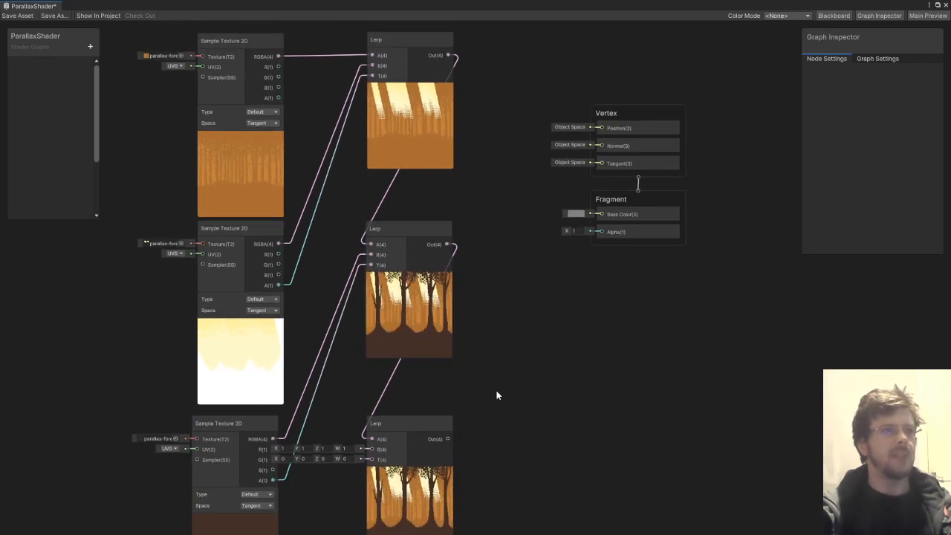
middle_click_drag(495, 416, 495, 181)
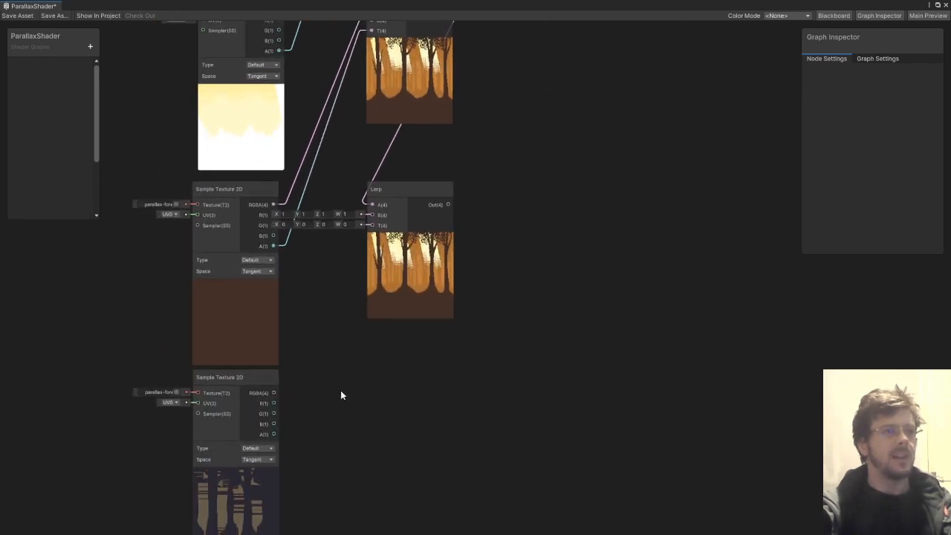
middle_click_drag(339, 393, 353, 393)
left_click_drag(287, 393, 384, 214)
left_click_drag(287, 433, 384, 224)
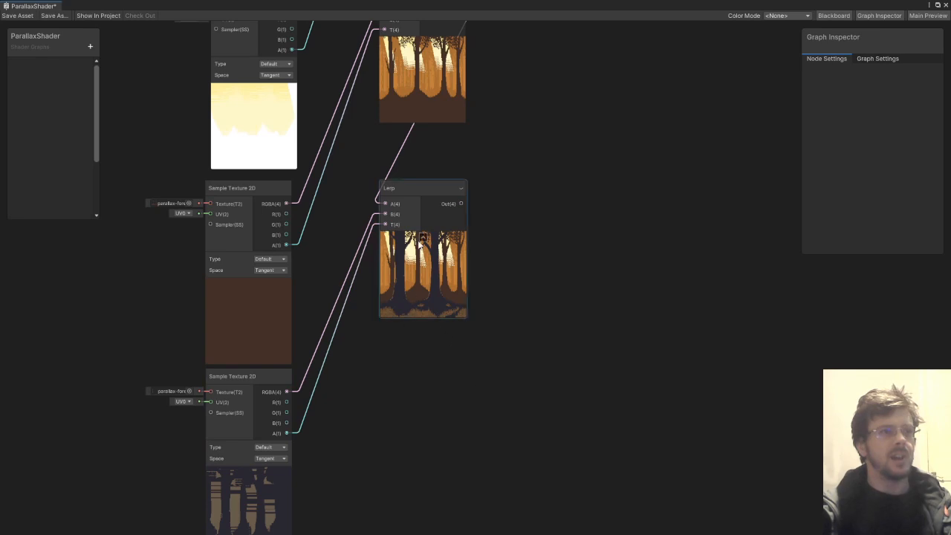
- Connect the third Lerp's output to the Base Color input of the Fragment block
middle_click_drag(536, 117, 421, 356)
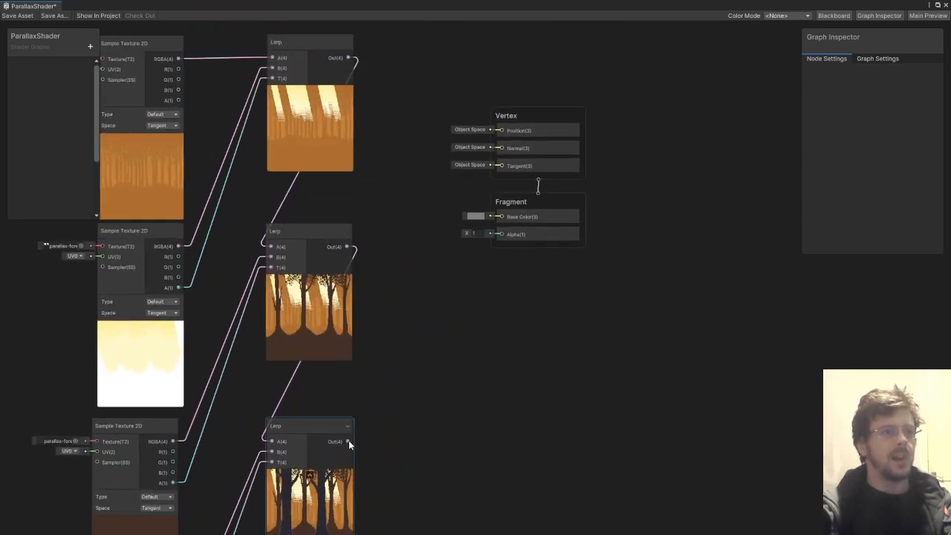
left_click_drag(349, 442, 500, 214)
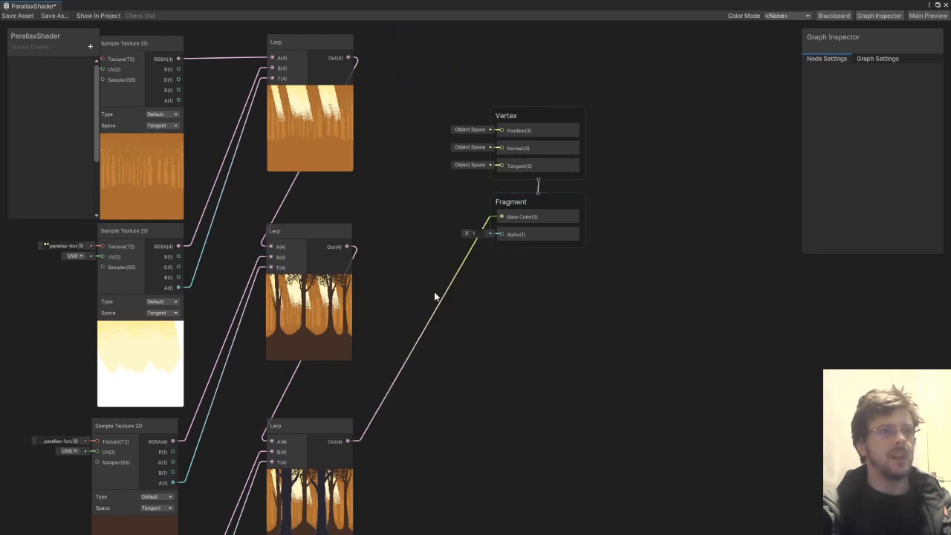
scroll(435, 297, "down", 5)
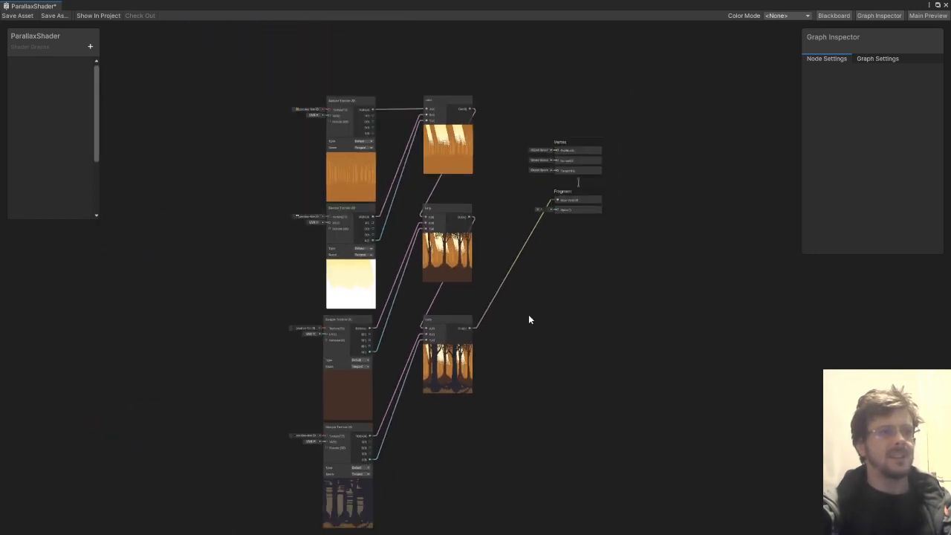
middle_click_drag(542, 307, 508, 290)
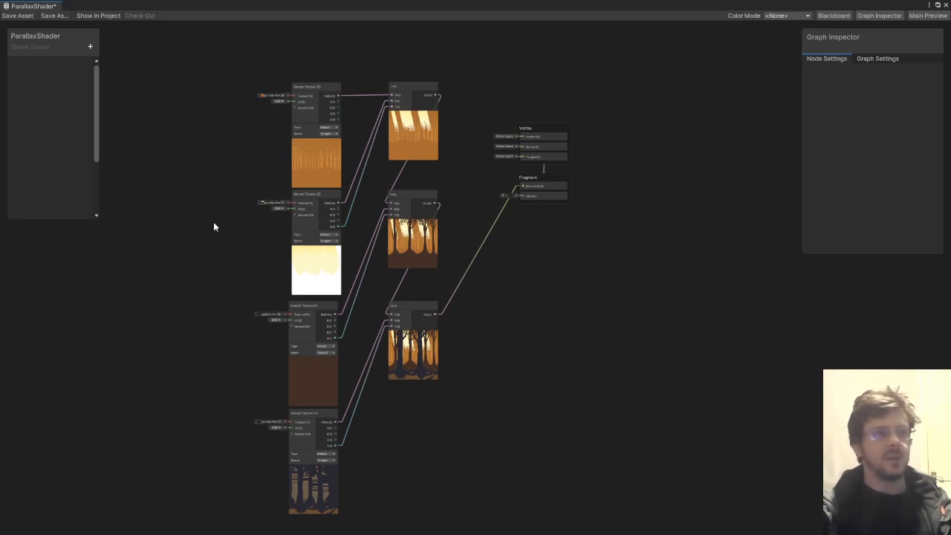
middle_click_drag(228, 217, 339, 283)
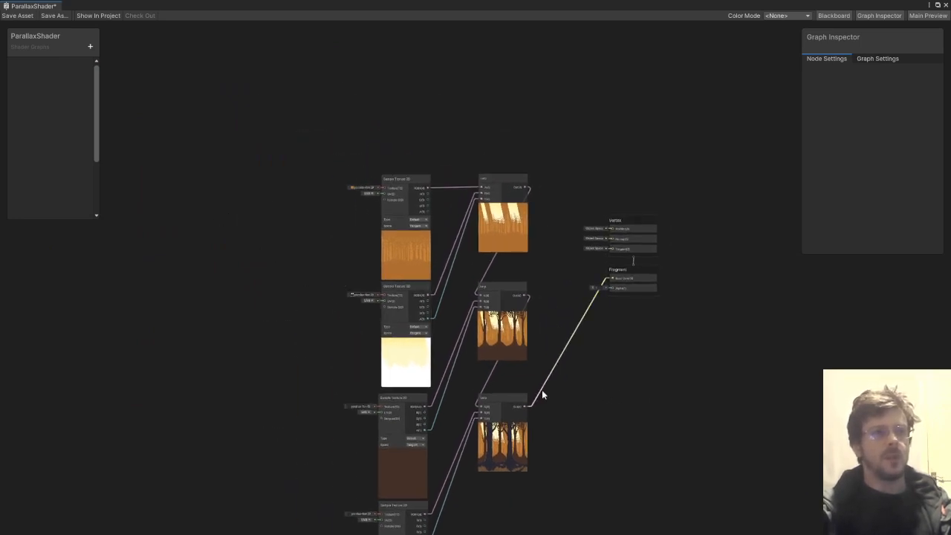
- Add a Tiling And Offset node and connect its output to the UV input of the back trees' Sample Texture 2D
scroll(339, 303, "up", 4)
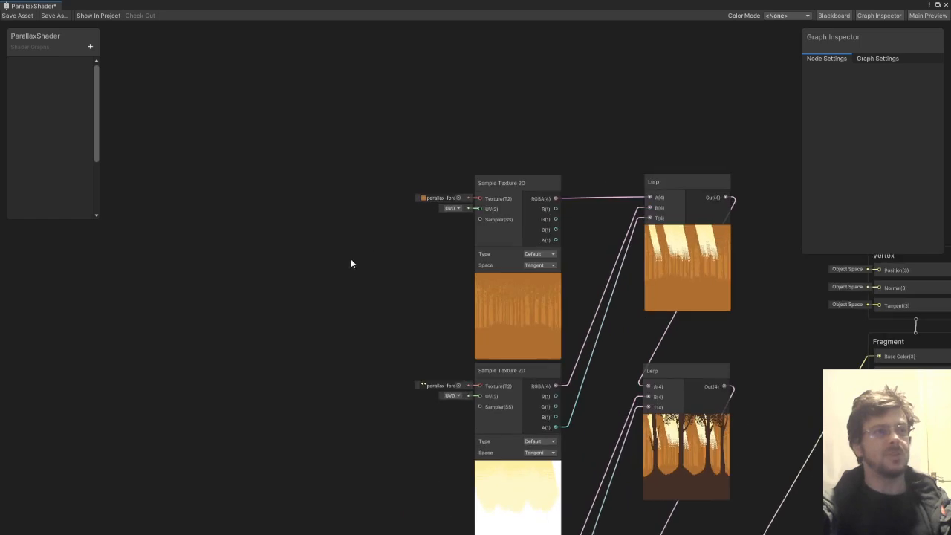
right_click(409, 266)
left_click(426, 269)
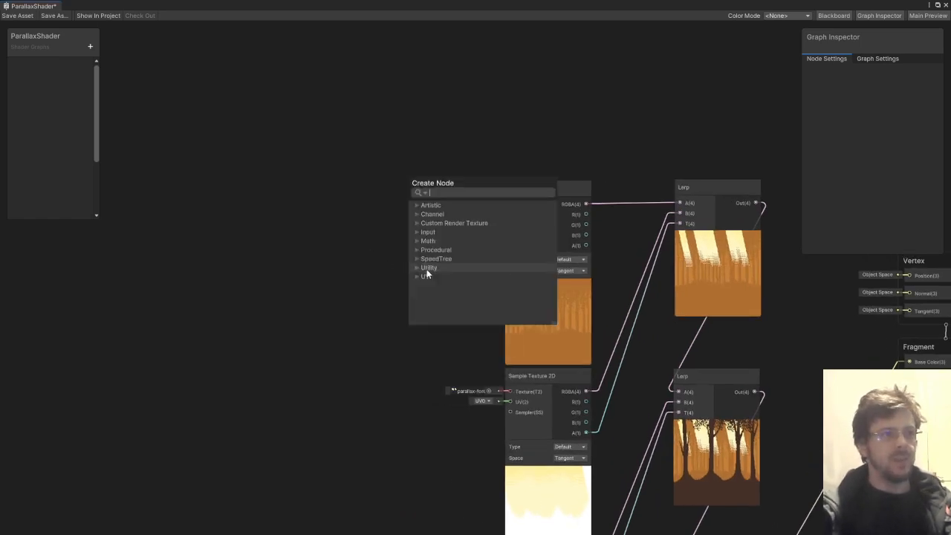
type("til")
key("Return")
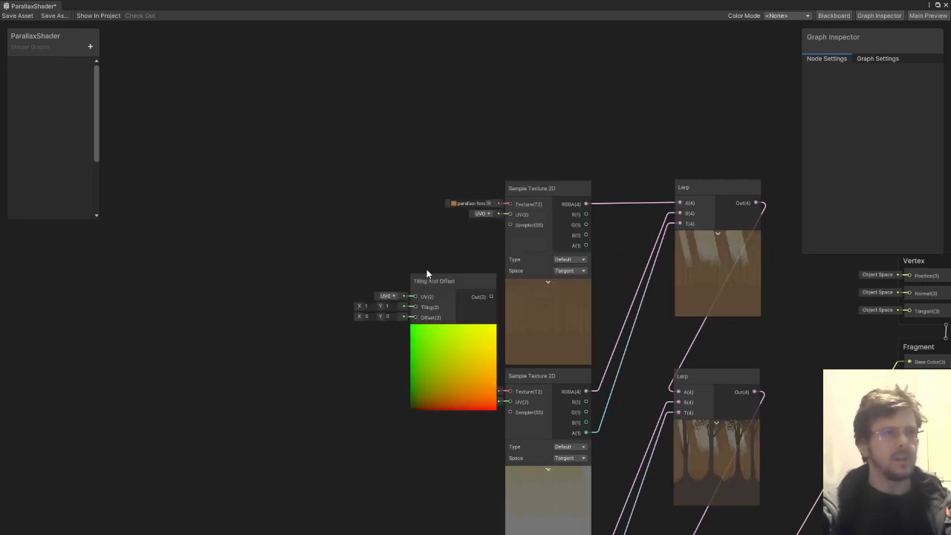
left_click_drag(453, 283, 401, 232)
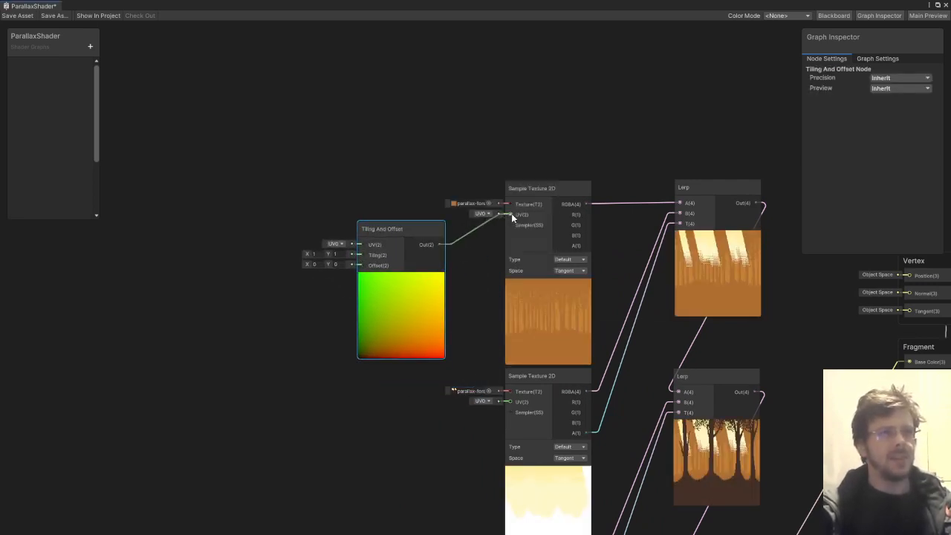
mouse_move(513, 213)
left_mouse_down()
mouse_move(507, 230)
mouse_move(510, 215)
left_mouse_up()
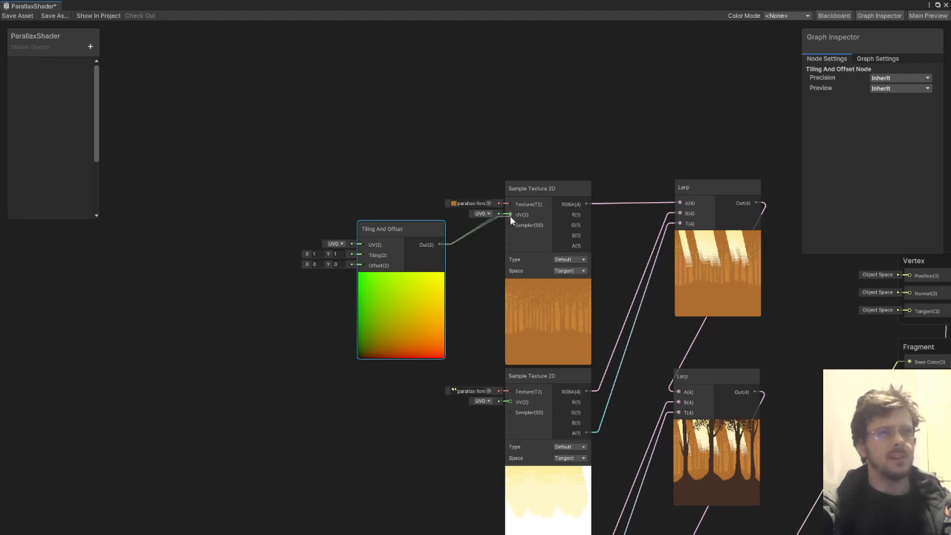
left_click_drag(383, 226, 376, 199)
- Add a Vector 2 node feeding the Offset input of the Tiling And Offset node
middle_click_drag(386, 387, 398, 314)
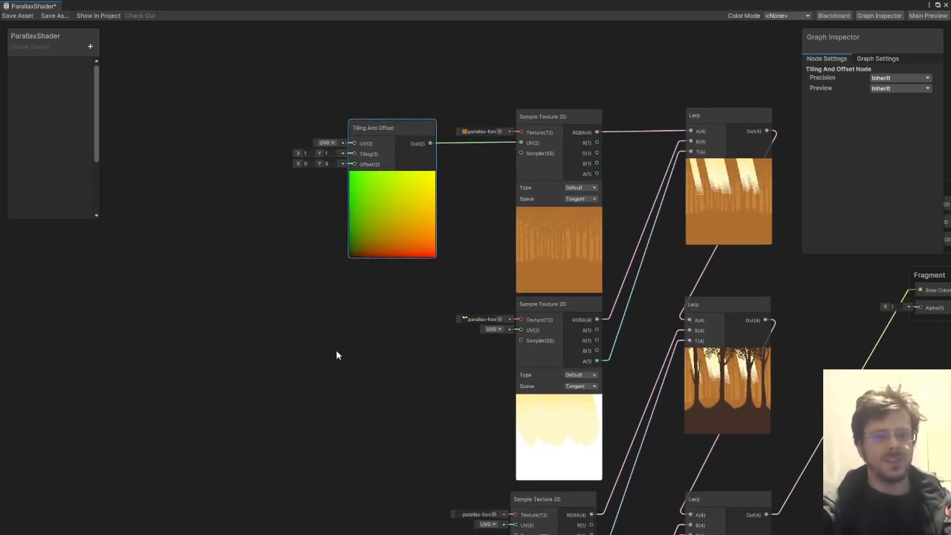
middle_click_drag(336, 355, 463, 385)
middle_click_drag(394, 295, 453, 329)
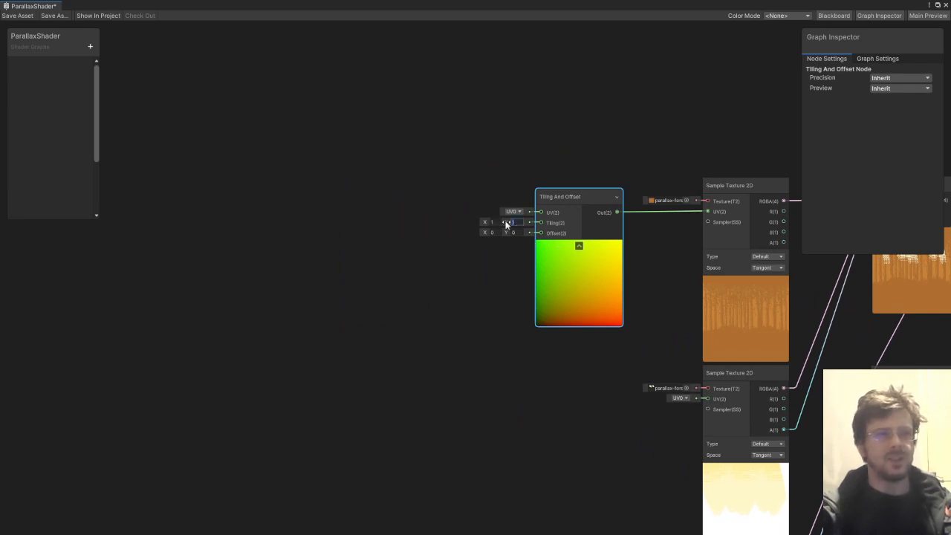
left_click(514, 247)
left_click_drag(541, 234, 461, 290)
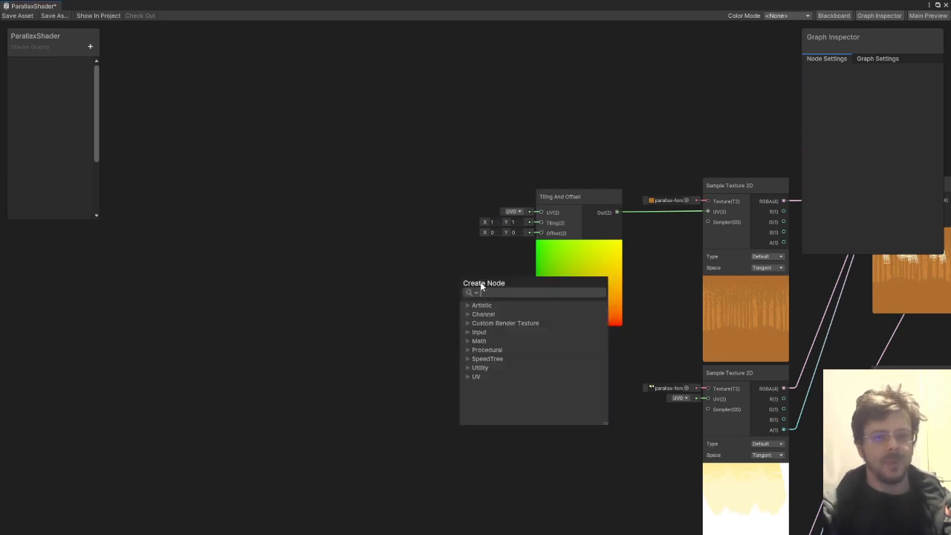
type("vec")
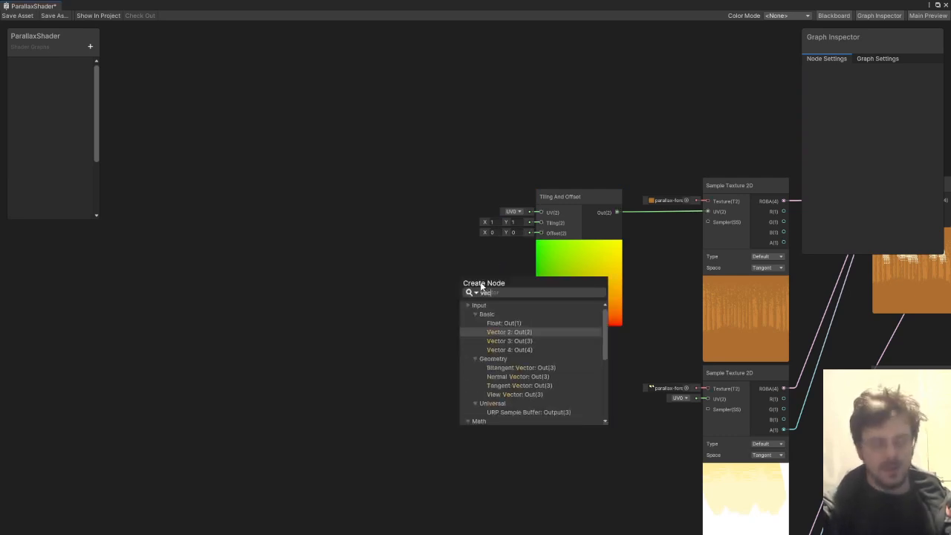
key("Return")
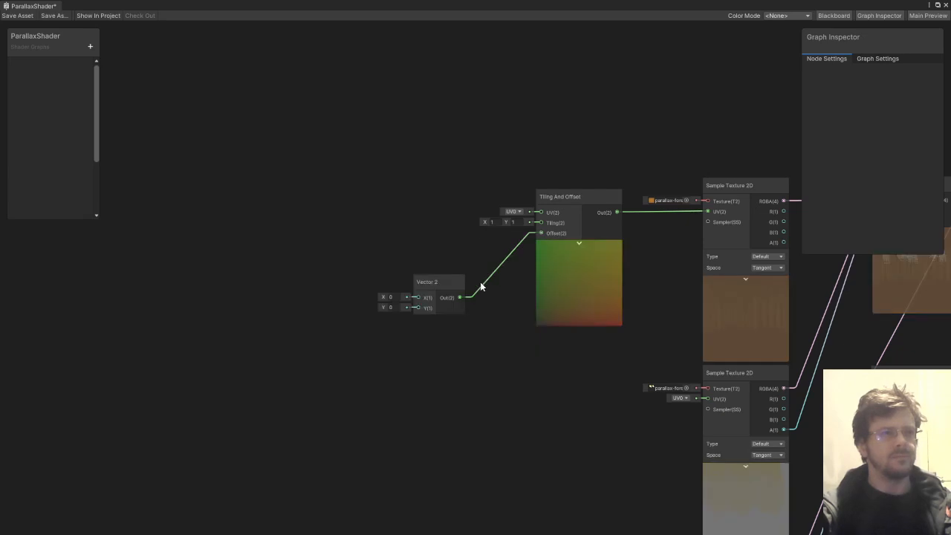
- Collapse the Tiling And Offset preview and move it together with the Vector 2 node closer to the back trees texture
left_click_drag(463, 283, 487, 255)
left_click_drag(417, 142, 592, 367)
left_click_drag(563, 205, 613, 230)
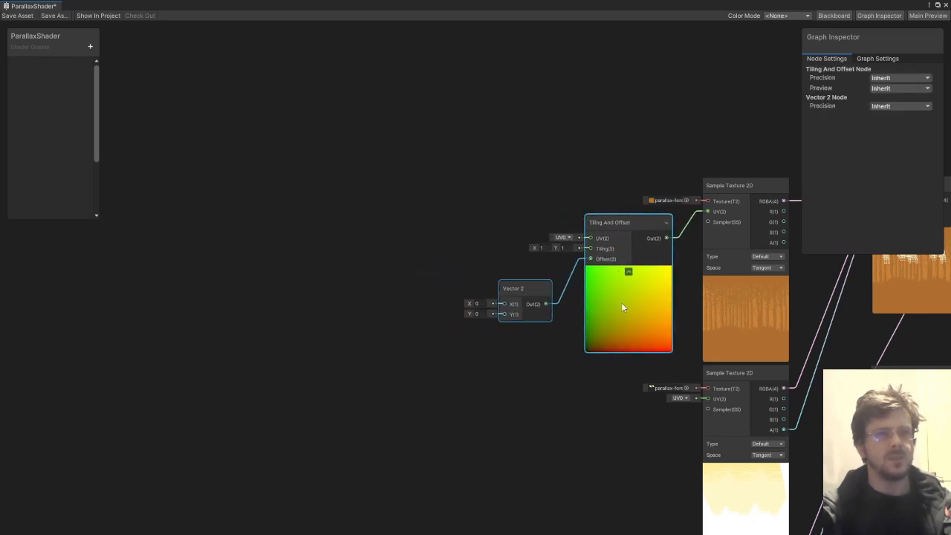
left_click(628, 273)
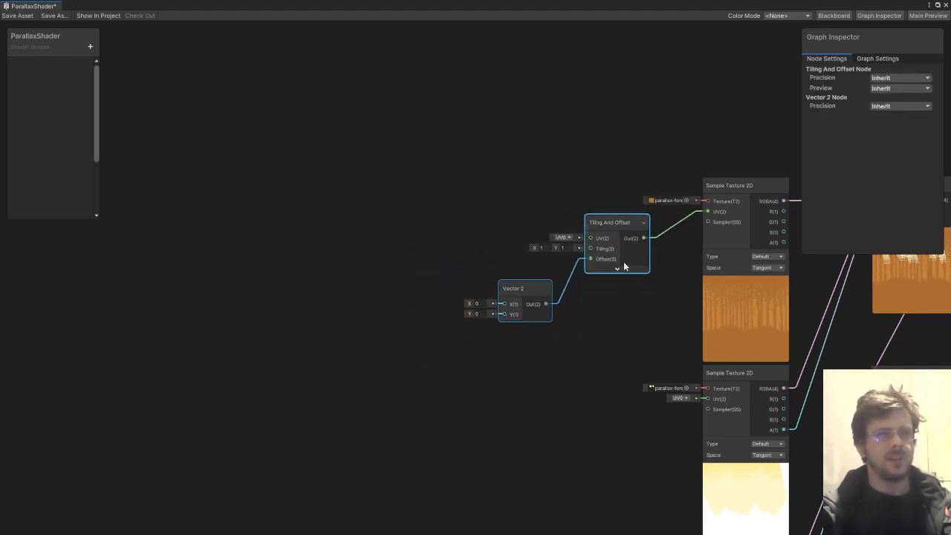
left_click_drag(614, 225, 642, 239)
left_click(562, 214)
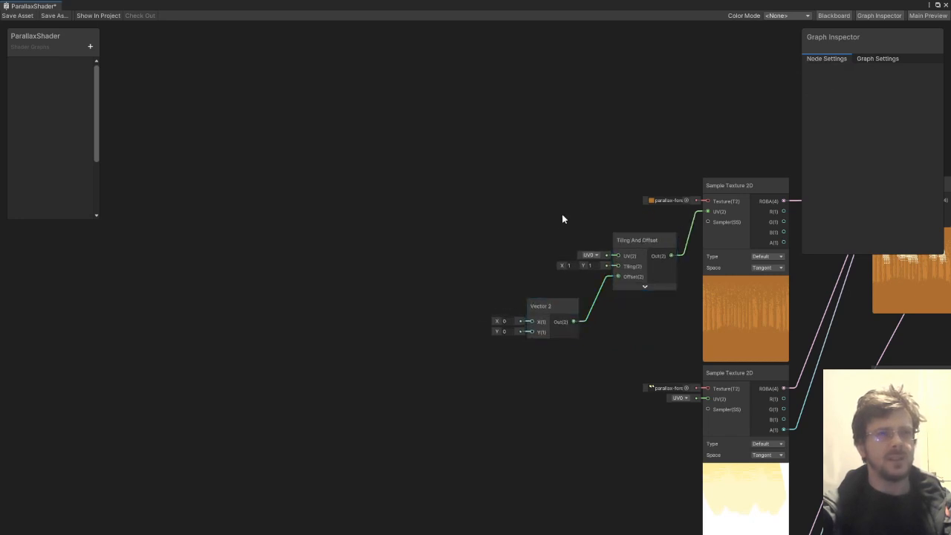
middle_click_drag(562, 214, 408, 202)
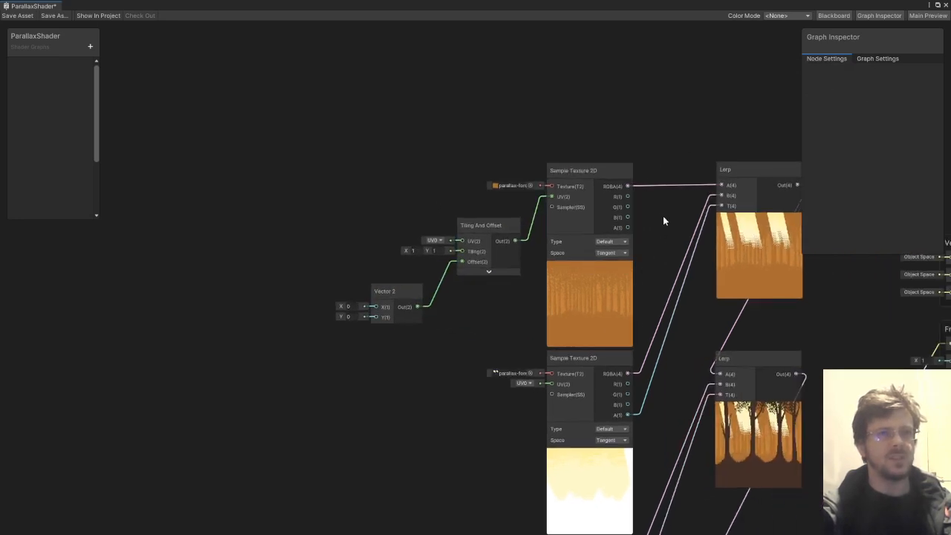
middle_click_drag(664, 217, 573, 219)
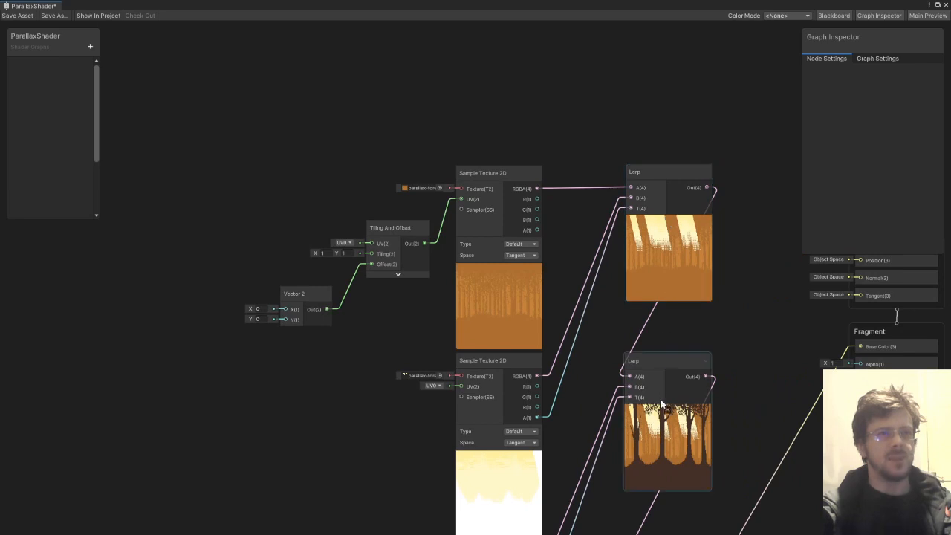
middle_click_drag(695, 340, 631, 205)
middle_click_drag(491, 216, 548, 268)
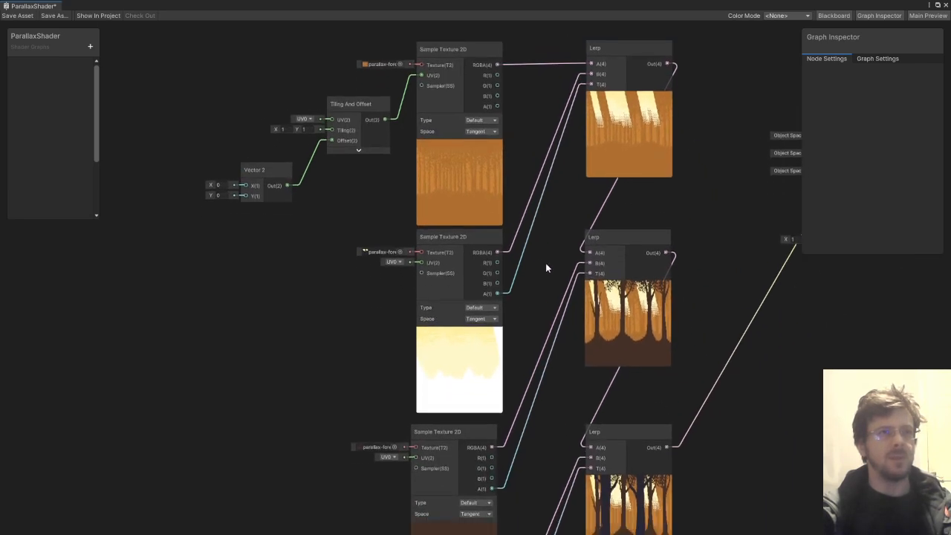
middle_click_drag(375, 347, 424, 367)
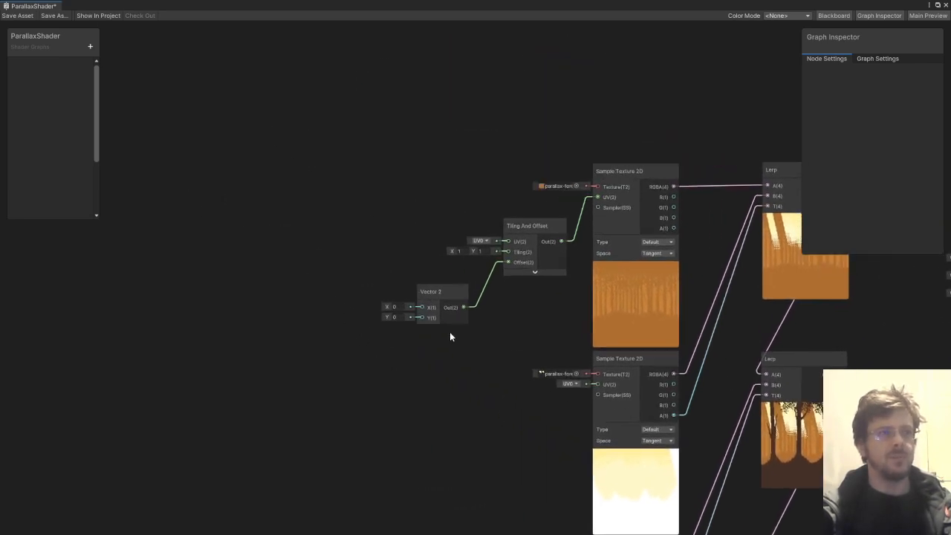
- Add a Multiply node feeding the X input of the Vector 2, collapse its preview and place it near the Vector 2
mouse_move(470, 321)
left_mouse_down()
mouse_move(441, 298)
mouse_move(434, 277)
mouse_move(469, 311)
left_mouse_up()
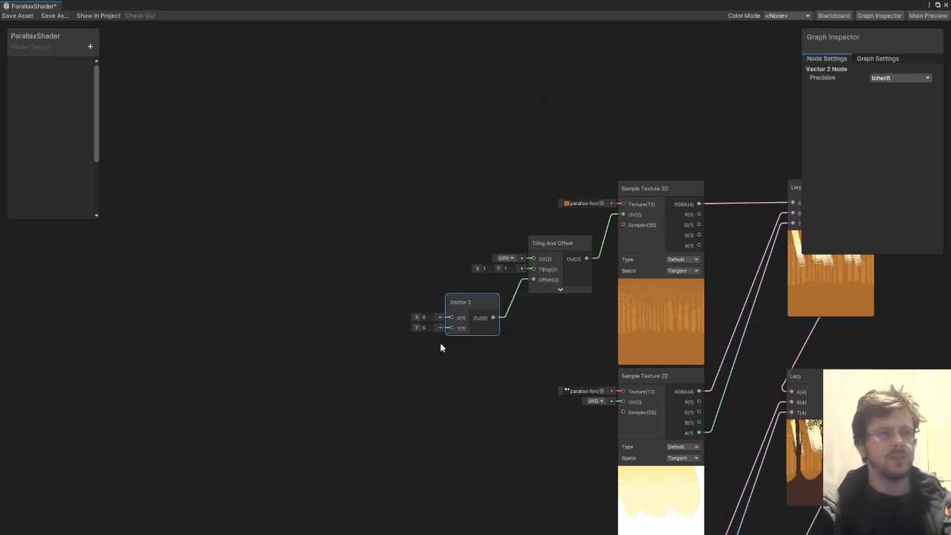
scroll(433, 355, "up", 3)
scroll(407, 344, "up", 1)
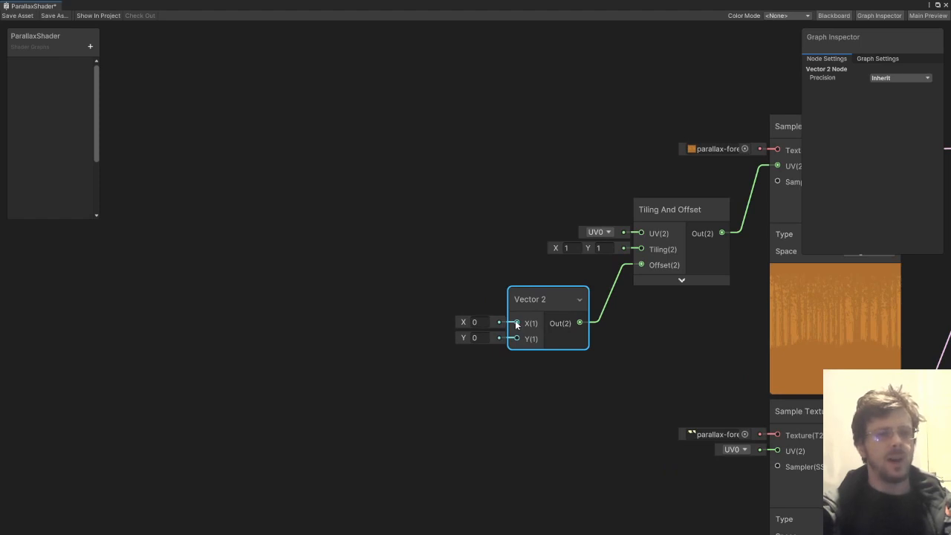
left_click_drag(516, 324, 327, 329)
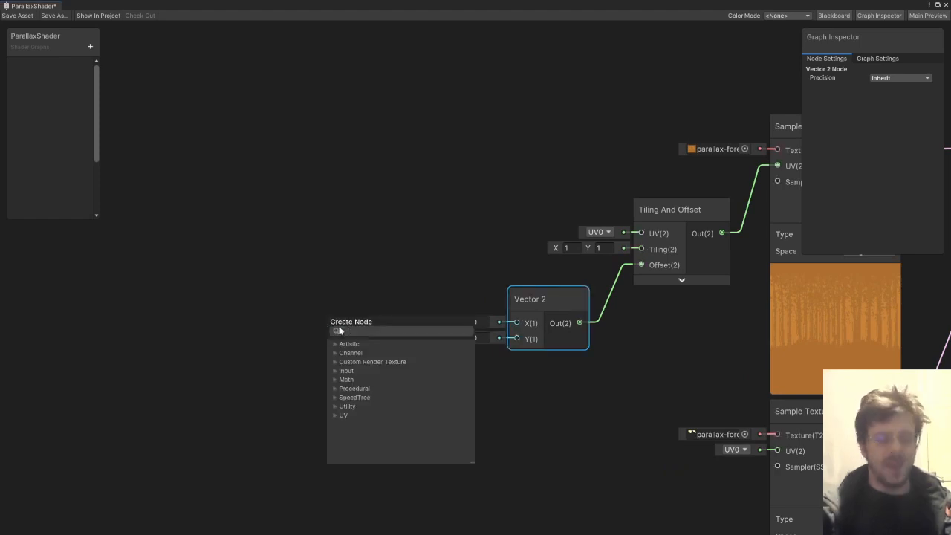
type("mu")
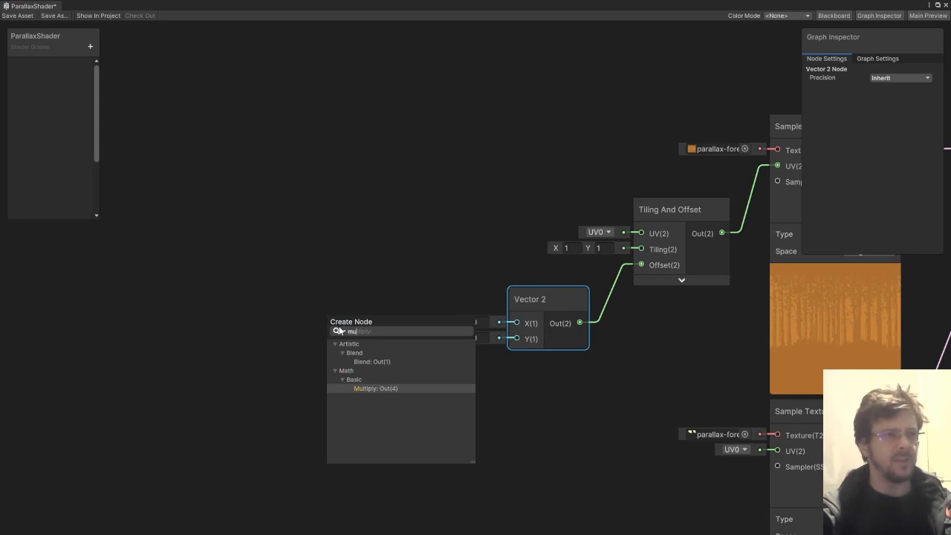
key("Return")
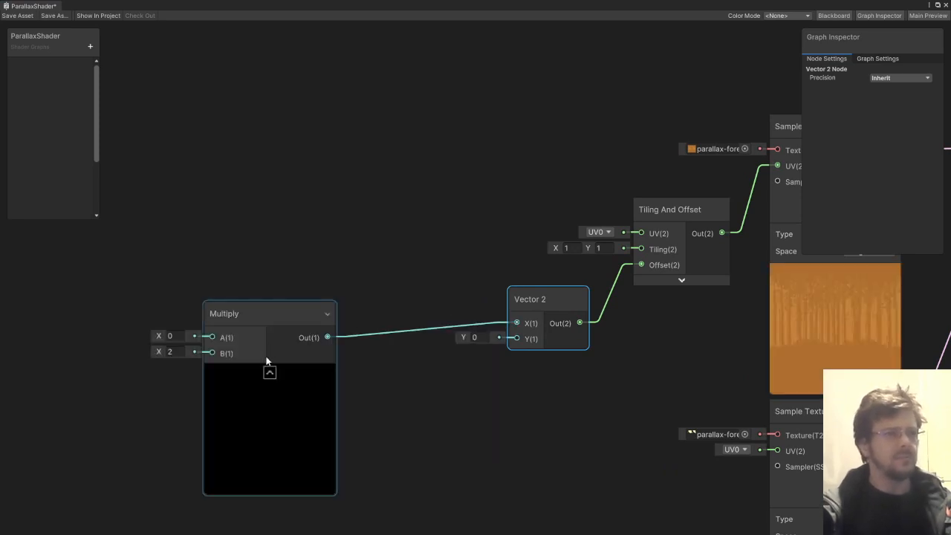
left_click(270, 372)
left_click_drag(258, 312, 375, 301)
left_click(389, 245)
- Add a Time node with its Time output feeding A of the Multiply node, and place it near the Multiply
scroll(365, 230, "down", 5)
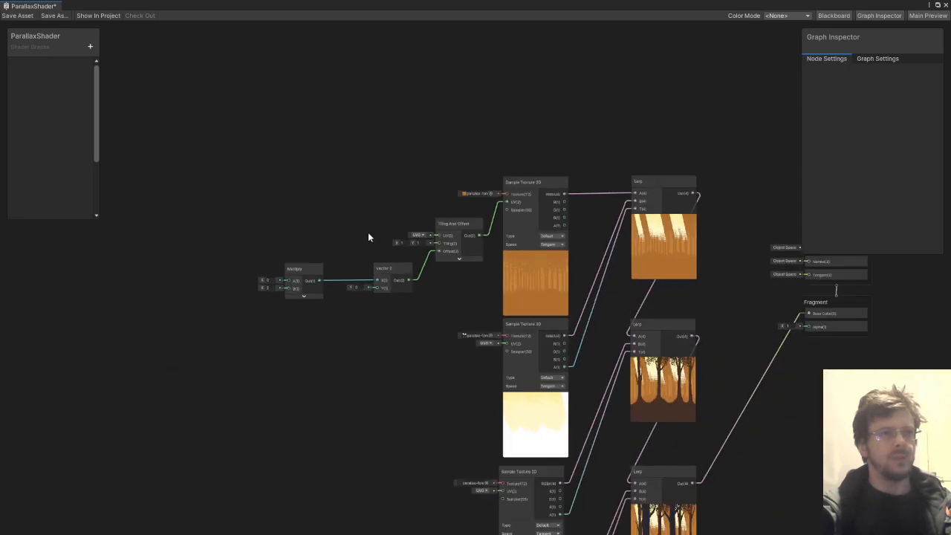
scroll(367, 255, "up", 3)
middle_click_drag(368, 257, 466, 276)
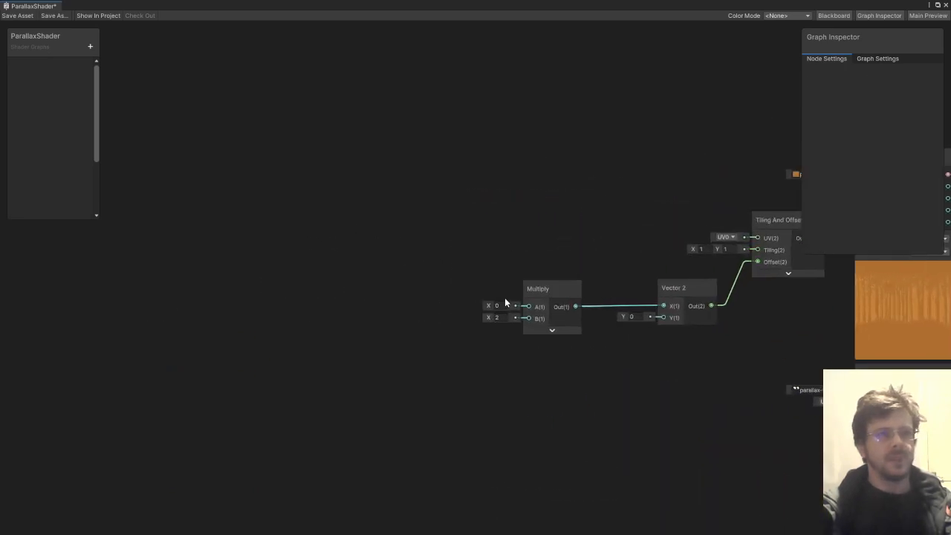
left_click_drag(525, 310, 348, 312)
type("time")
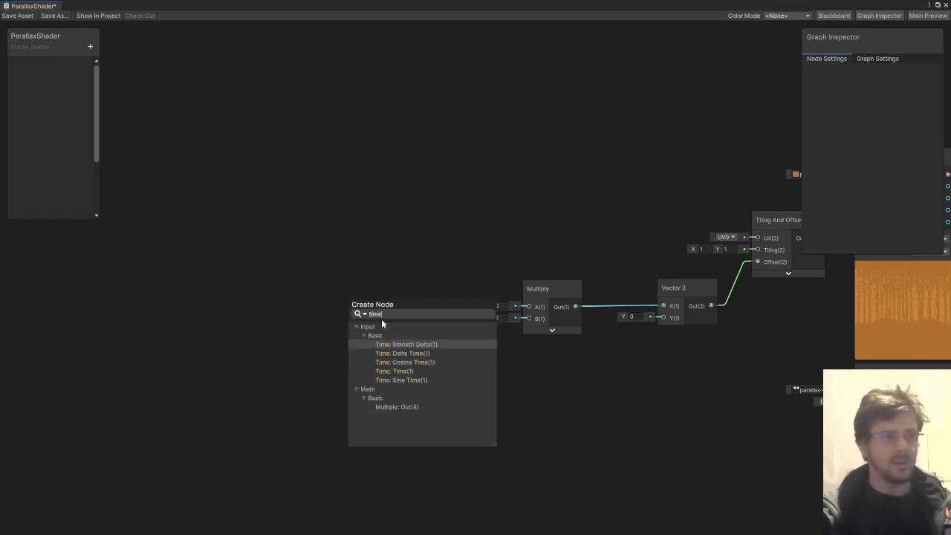
key("Down")
key("Down")
key("Down")
key("Return")
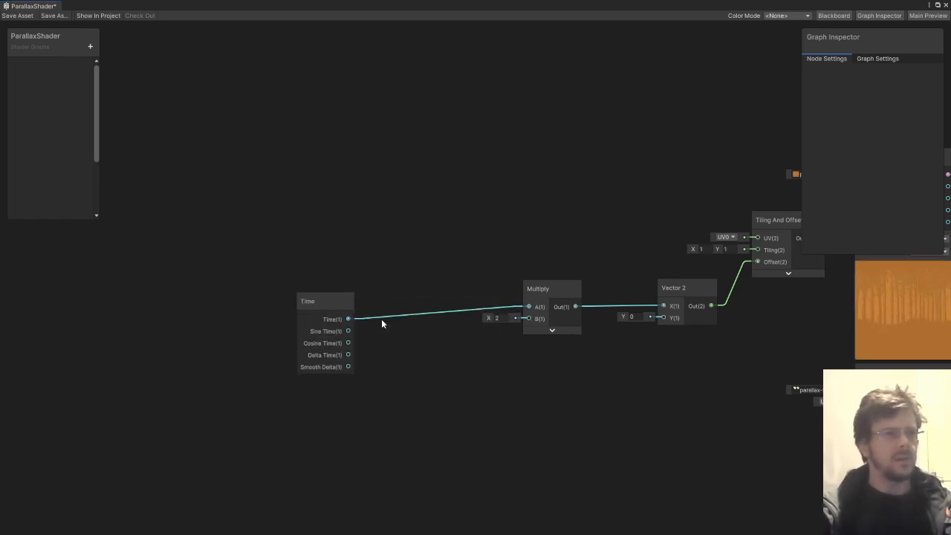
left_click_drag(329, 302, 395, 289)
left_click(580, 226)
- Try a B value of 0.5 on the Multiply node
middle_click_drag(580, 226, 258, 226)
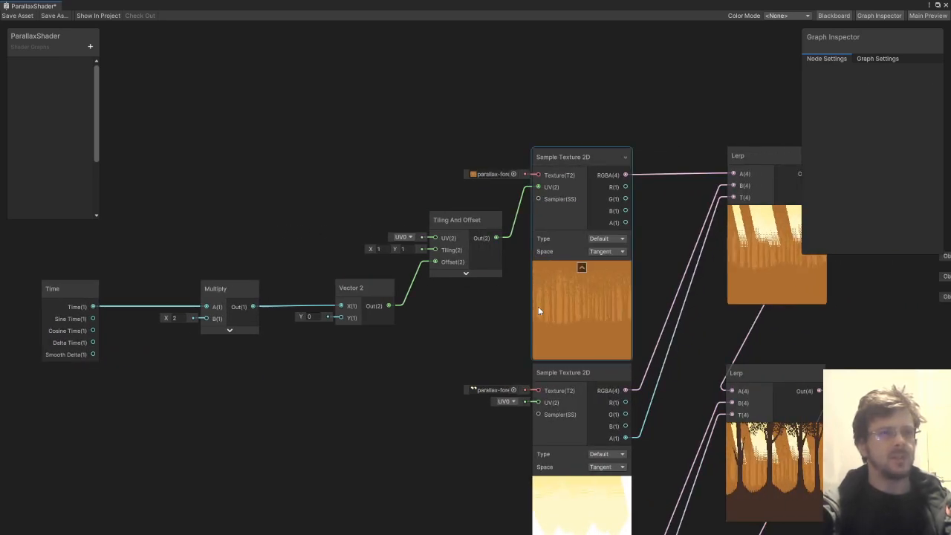
left_click(176, 318)
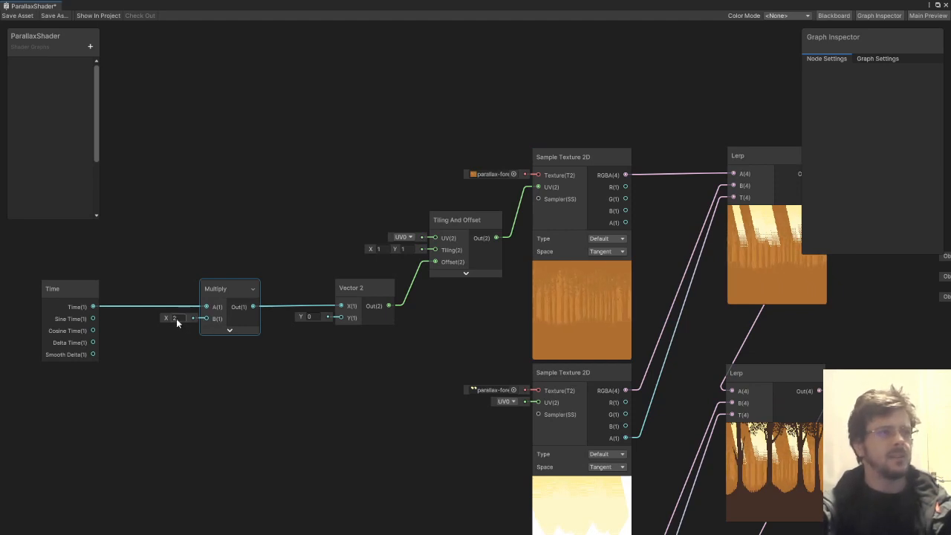
type("1")
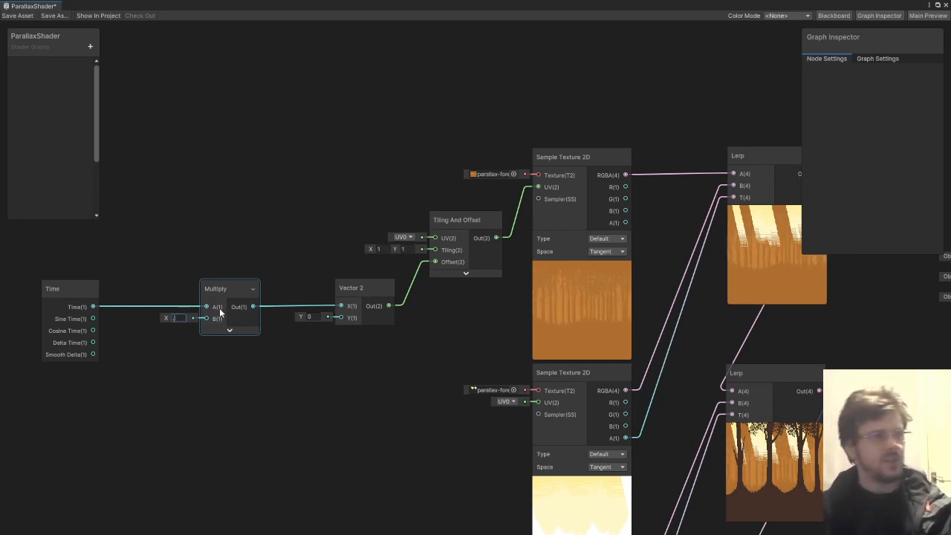
type("01")
left_click(195, 228)
middle_click_drag(195, 228, 210, 229)
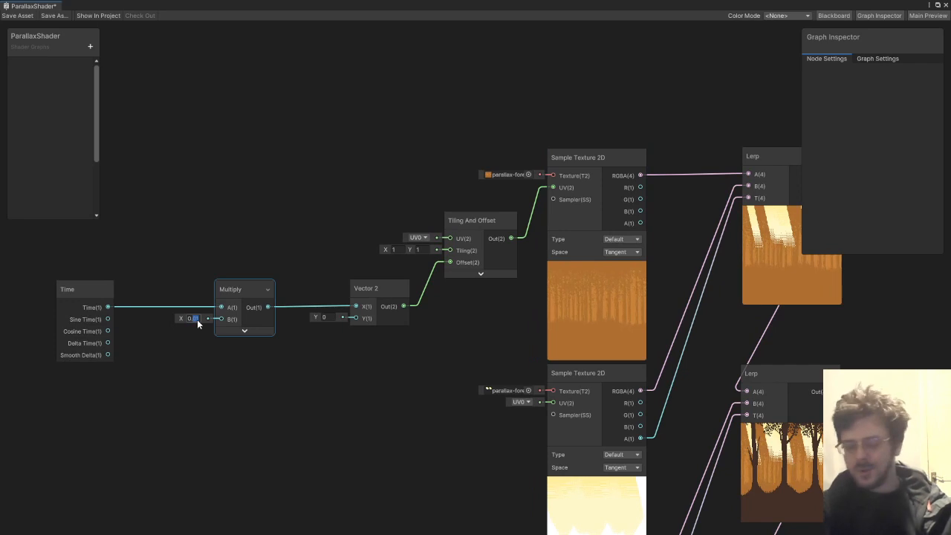
type("5")
left_click(197, 368)
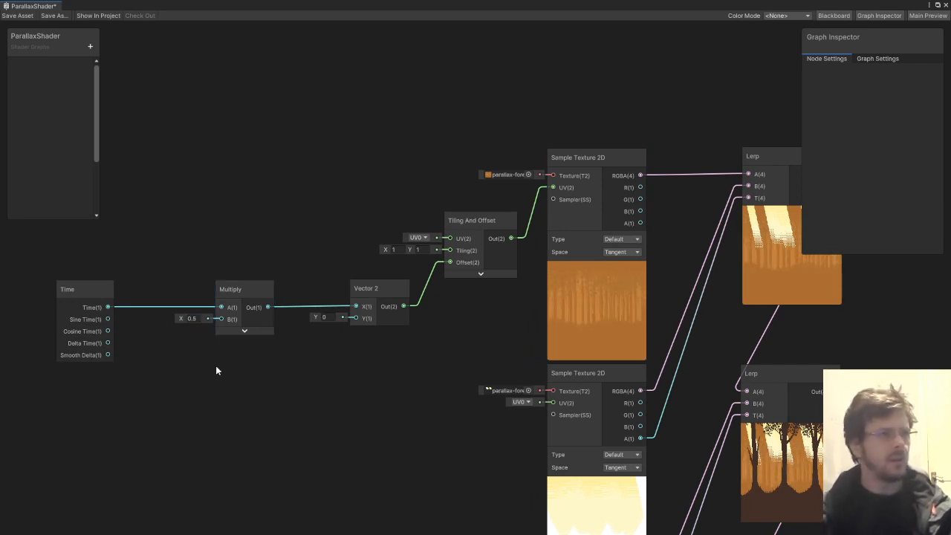
- Set the Multiply node's B value to 0.2
left_click(194, 318)
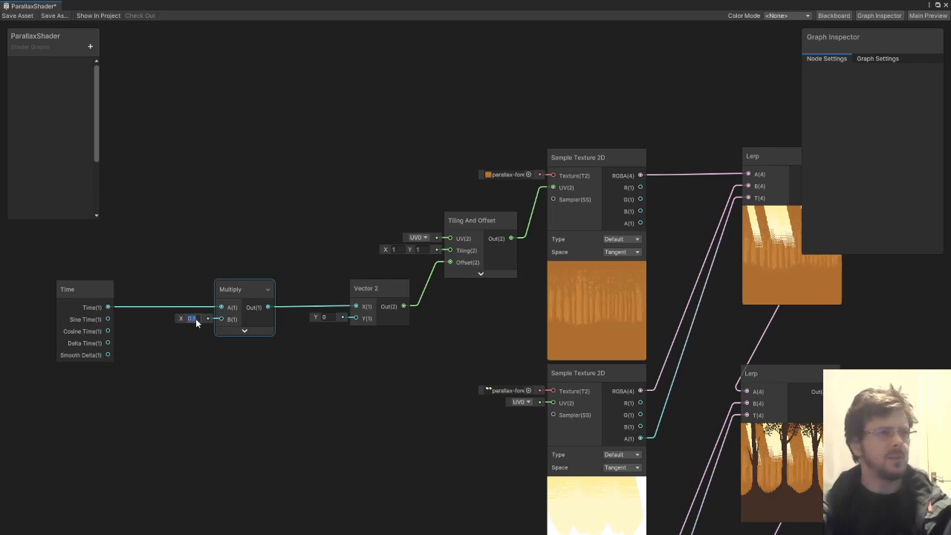
type("0.2")
left_click(179, 369)
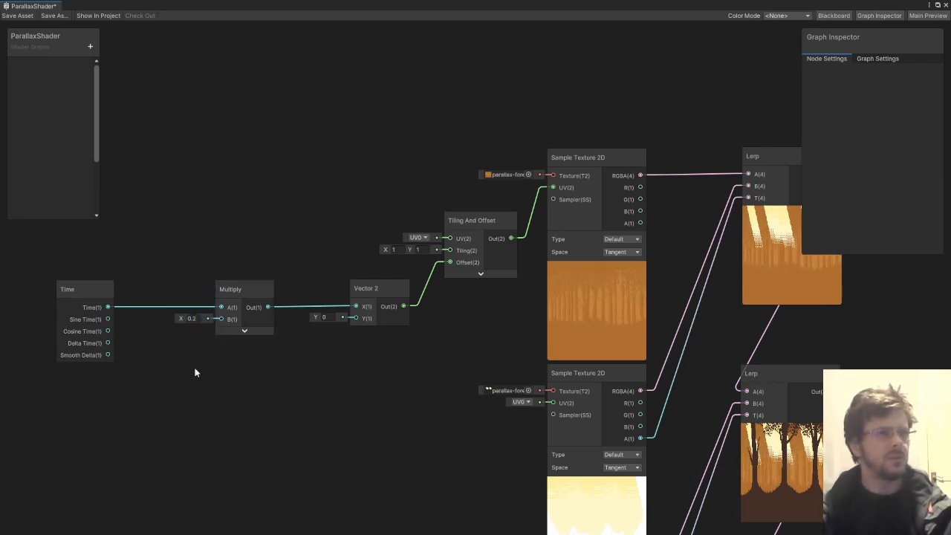
- Duplicate the Multiply, Vector 2 and Tiling And Offset nodes for the light layer, connecting the copied Tiling And Offset output to that texture's UV input
middle_click_drag(211, 377, 228, 342)
left_click_drag(229, 142, 470, 325)
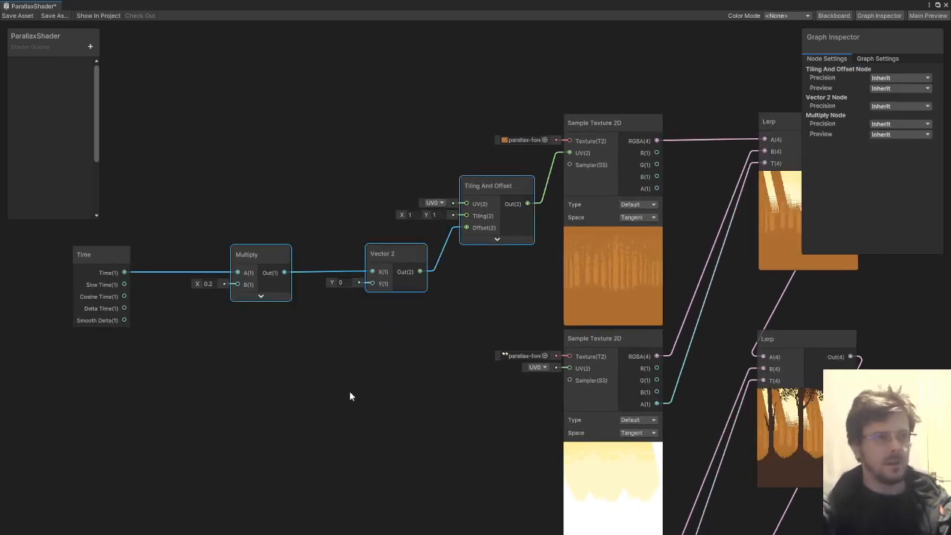
key("ctrl+c")
key("ctrl+v")
left_click_drag(497, 355, 576, 367)
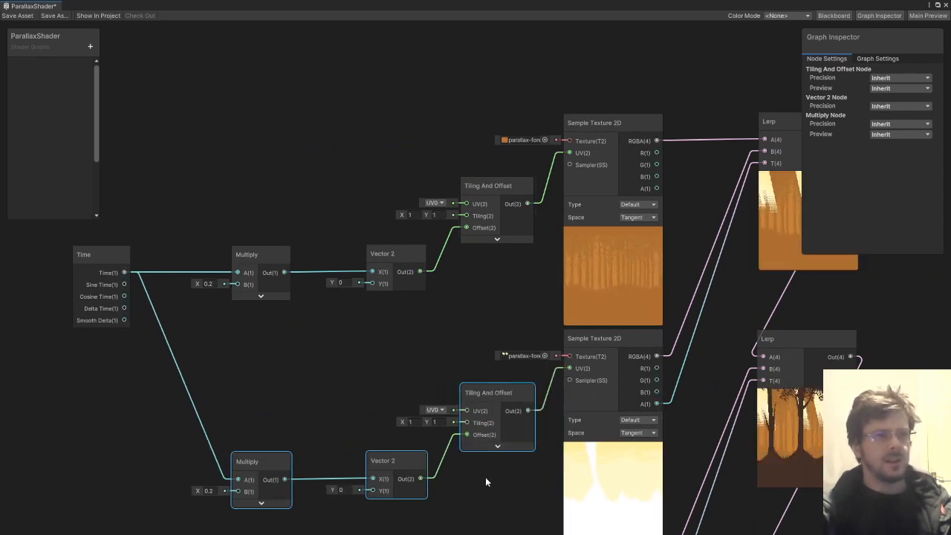
- Paste another copy of the Multiply, Vector 2 and Tiling And Offset nodes for the brown middle layer, wiring its output to that texture's UV input
middle_click_drag(486, 477, 459, 139)
key("ctrl+v")
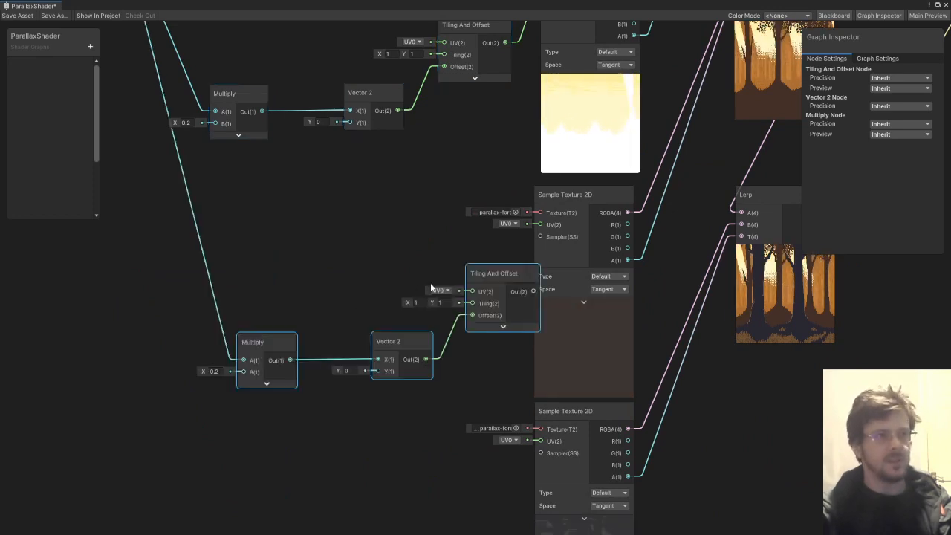
left_click_drag(497, 275, 538, 228)
- Paste one more Multiply, Vector 2 and Tiling And Offset set for the front trees layer and connect its output to that texture's UV input
middle_click_drag(422, 379, 439, 198)
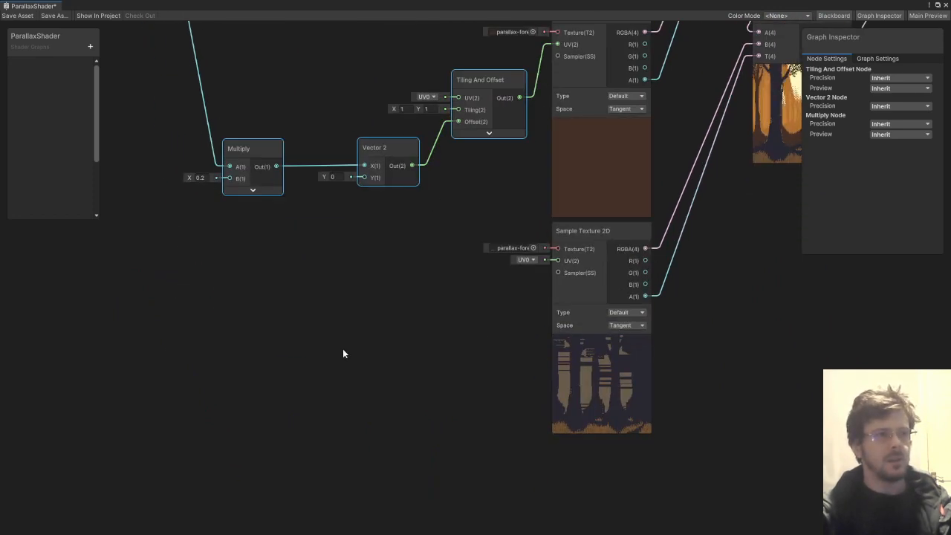
key("ctrl+v")
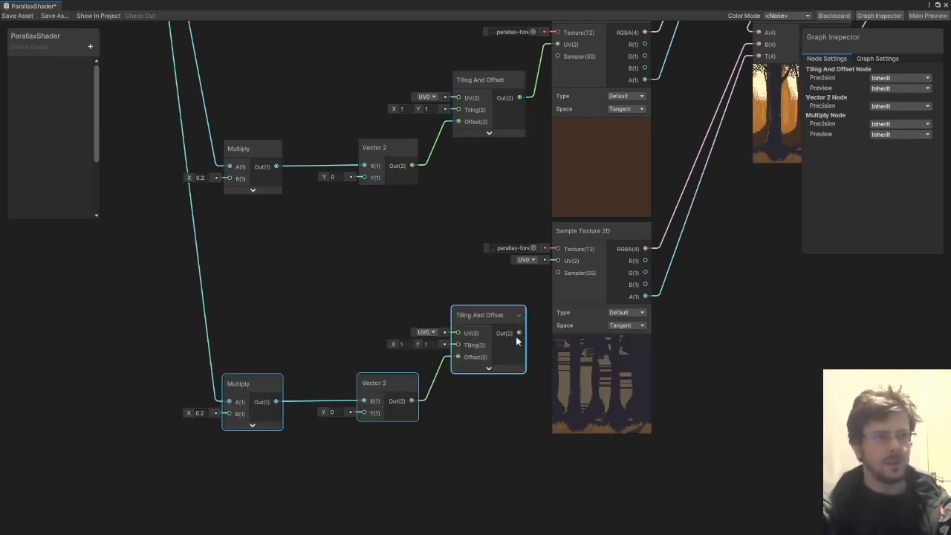
left_click_drag(518, 333, 564, 264)
left_click_drag(488, 316, 491, 299)
left_click(336, 234)
- Set the B values of the Multiply nodes to 0.5 for the light layer, 0.75 for the middle layer and 1 for the front layer
middle_click_drag(336, 229, 376, 335)
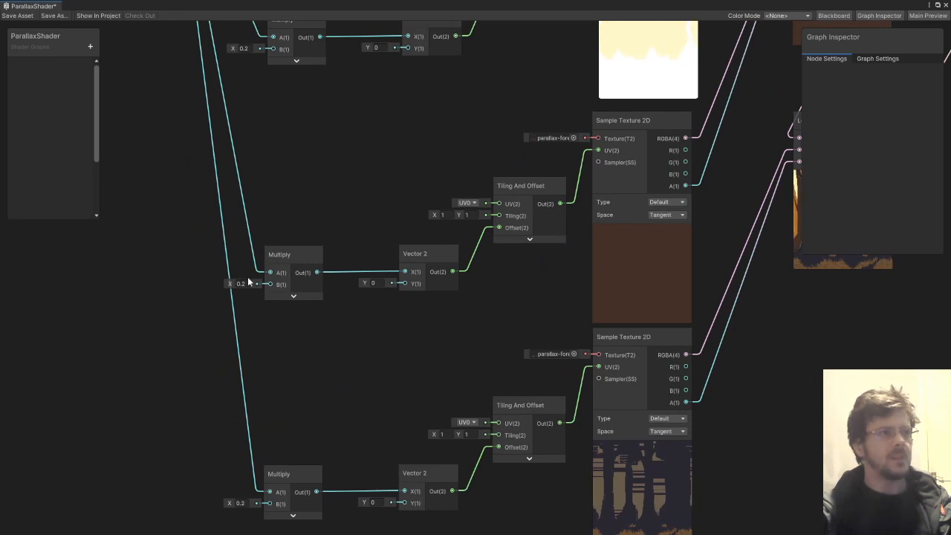
middle_click_drag(265, 118, 303, 352)
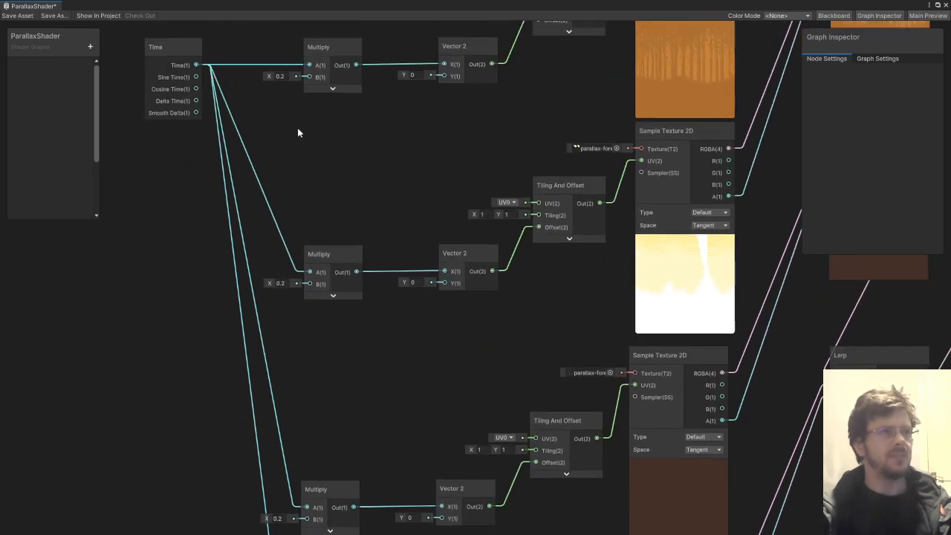
left_click(281, 284)
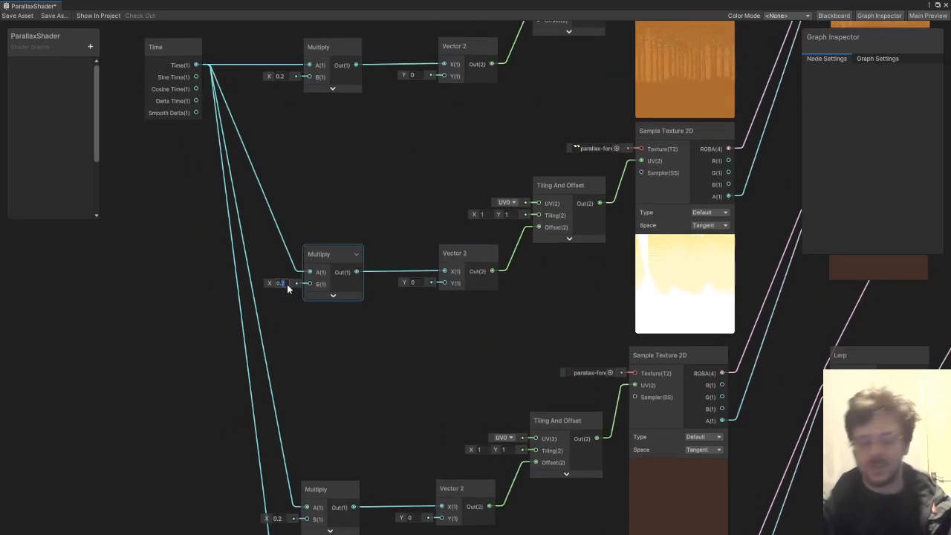
type("0.5")
middle_click_drag(334, 379, 323, 230)
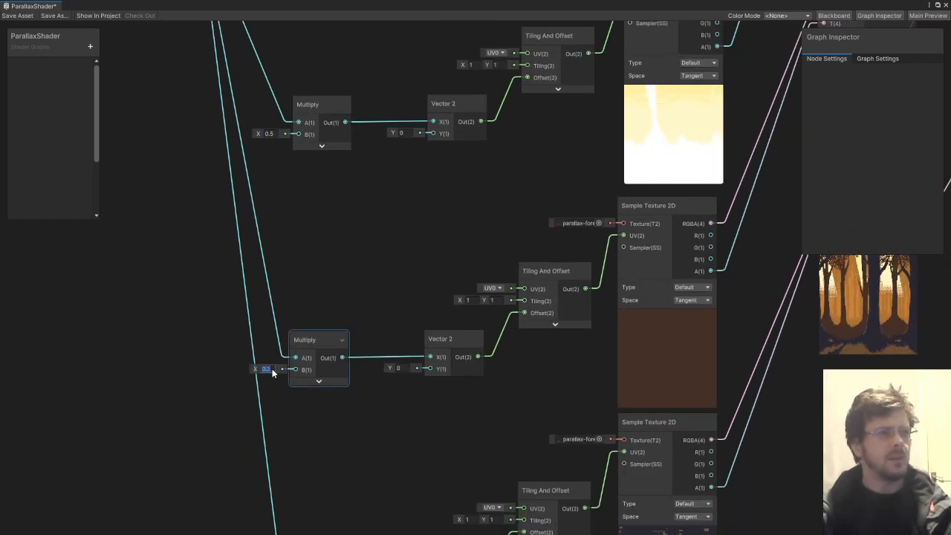
left_click(272, 369)
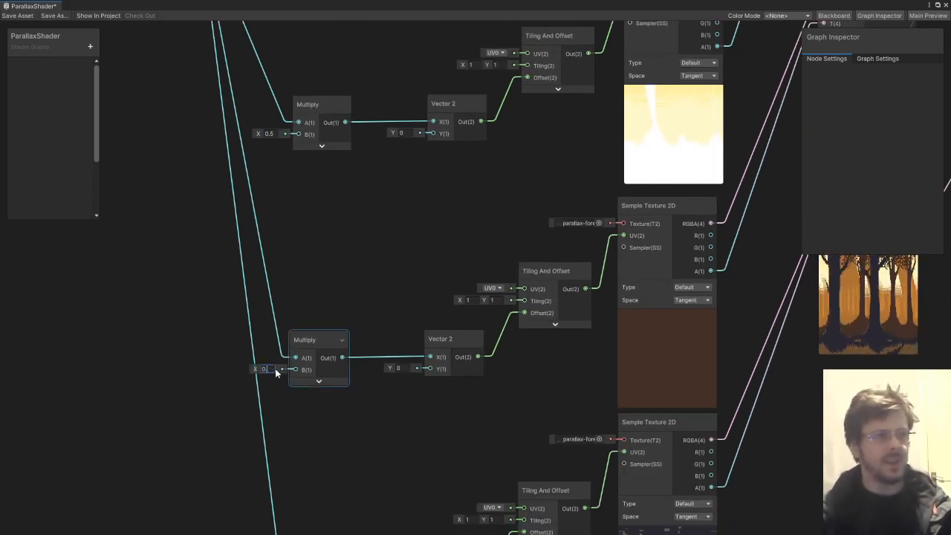
type("0.75")
middle_click_drag(308, 452, 327, 373)
left_click(252, 389)
type("1")
middle_click_drag(317, 191, 302, 215)
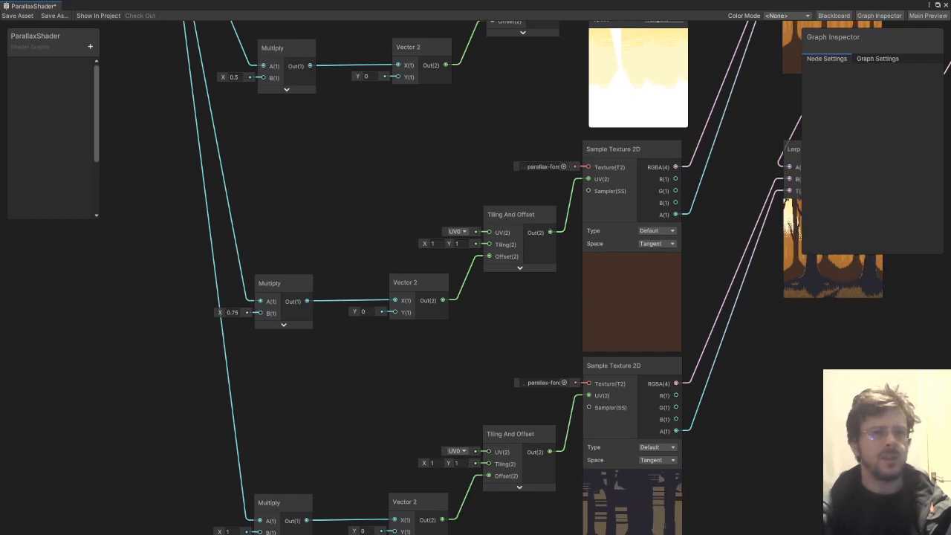
middle_click_drag(310, 140, 517, 432)
middle_click_drag(515, 237, 451, 275)
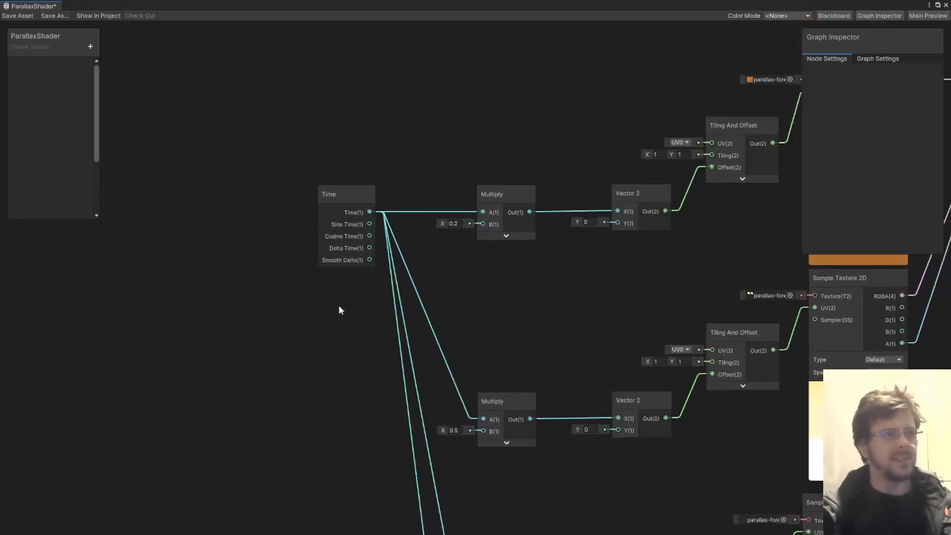
middle_click_drag(340, 310, 365, 325)
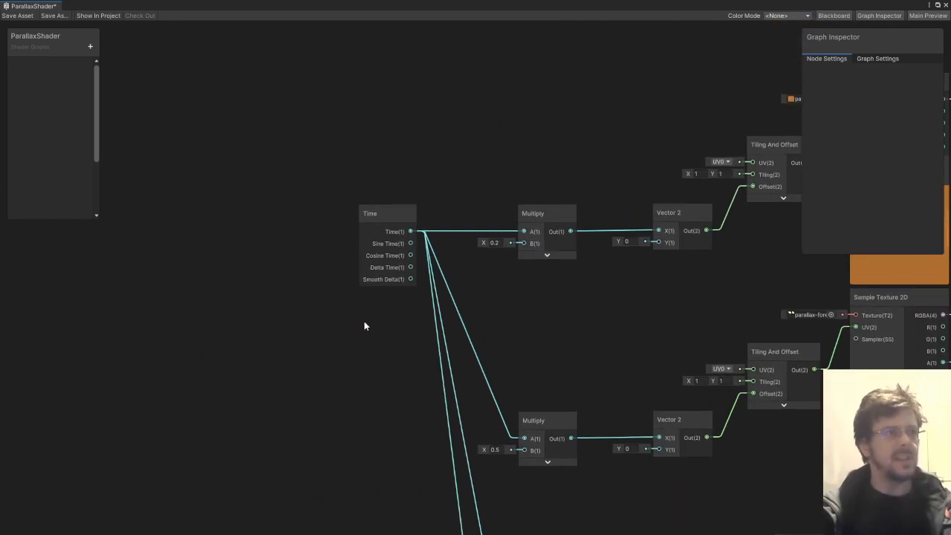
right_click(225, 241)
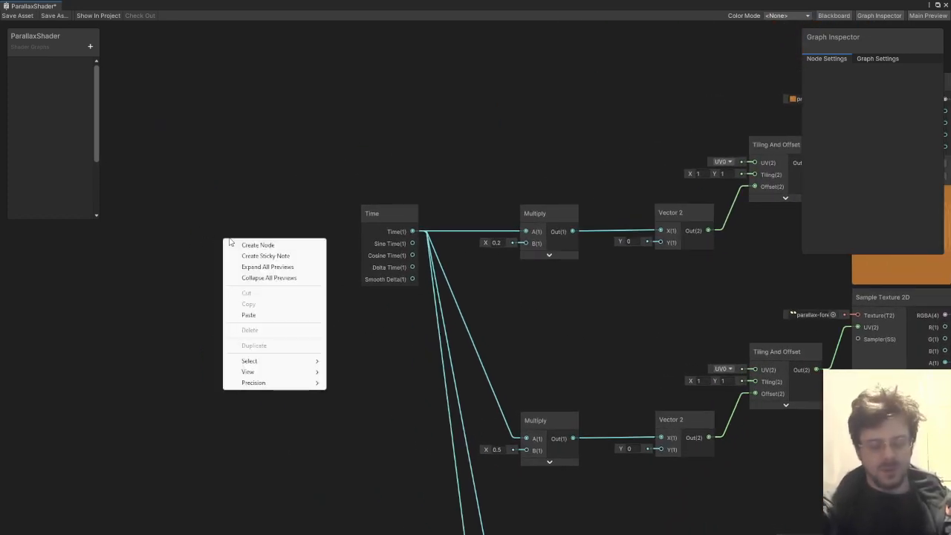
key("e")
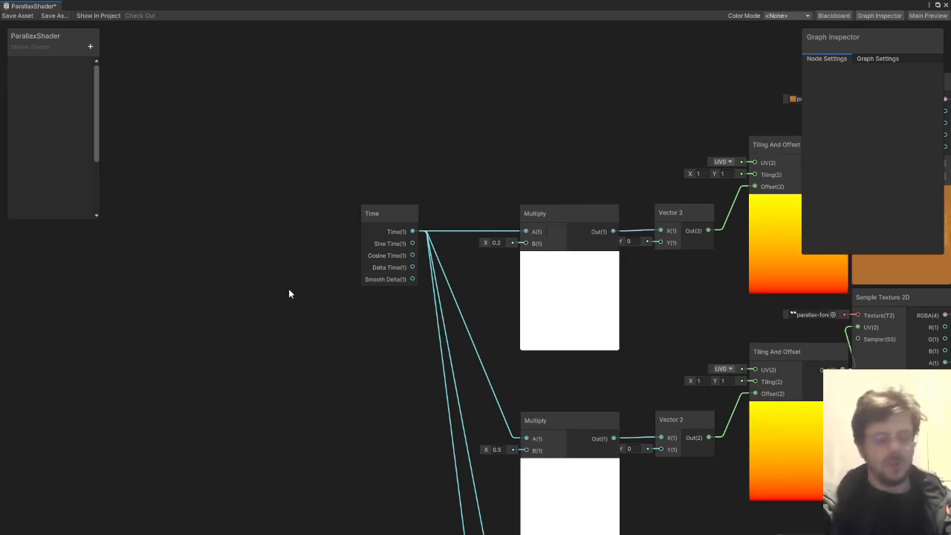
right_click(266, 258)
left_click(301, 260)
left_click(207, 221)
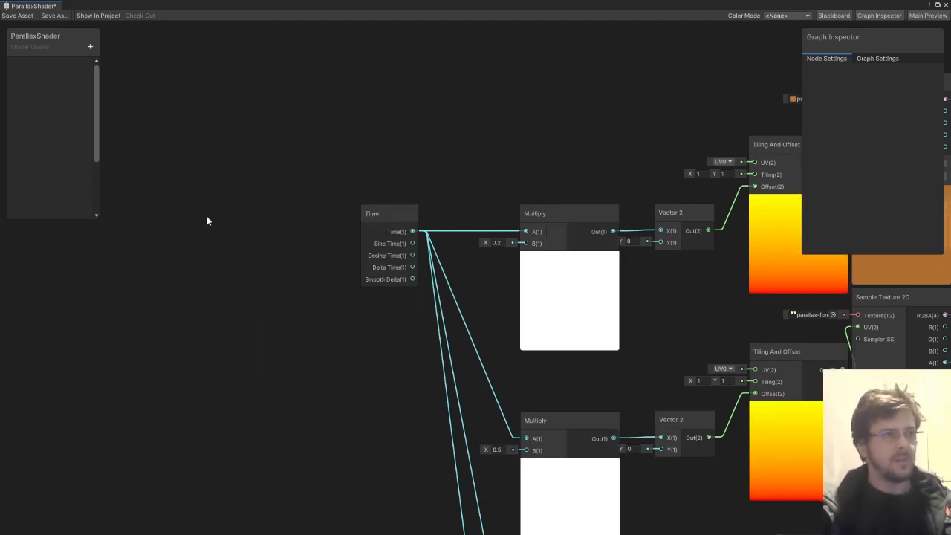
- Add a Camera node in the empty graph area before the Time node
right_click(207, 220)
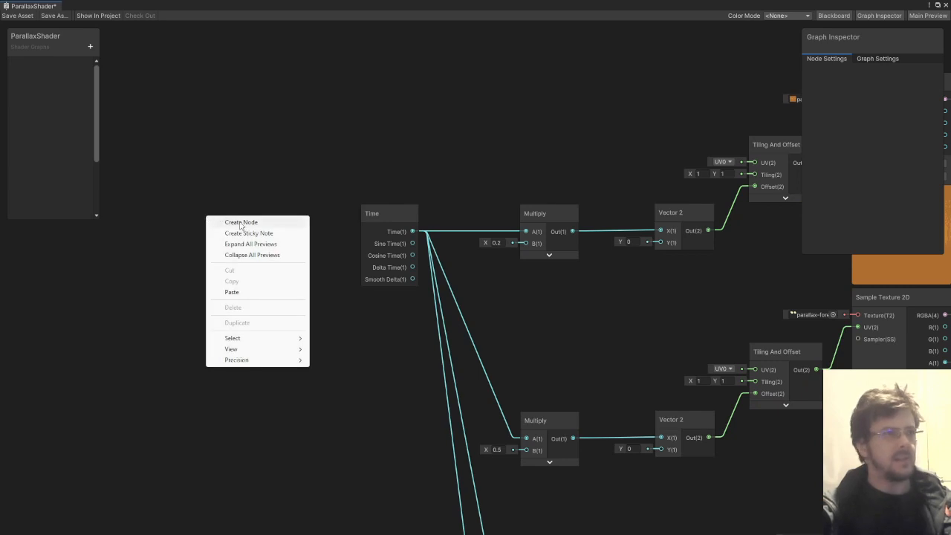
left_click(223, 221)
type("came")
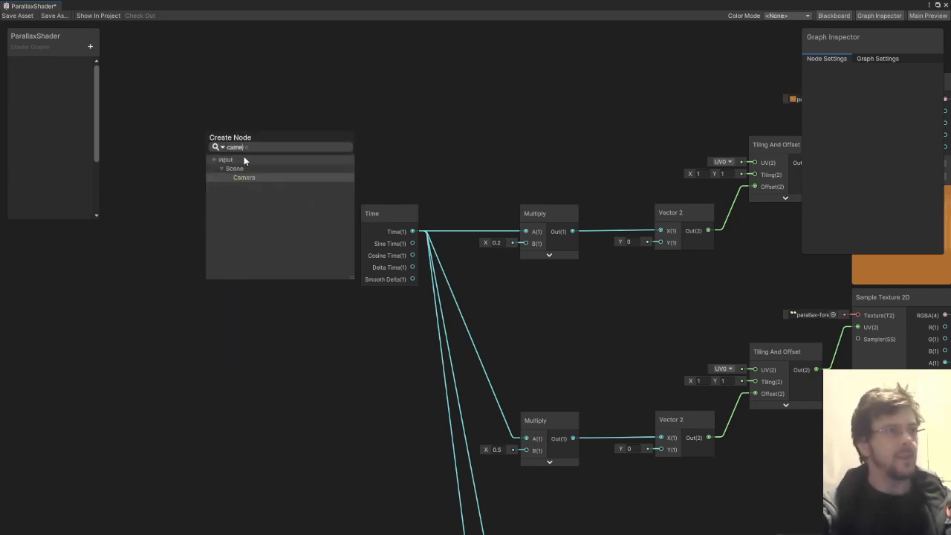
key("Return")
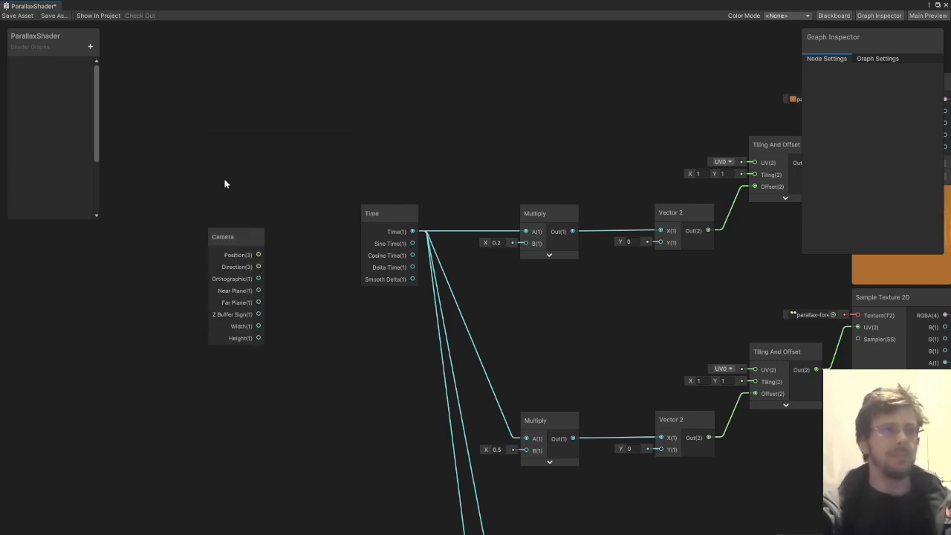
- Add a Split node fed by the Camera node's Position output and place both nodes side by side before the Time node
mouse_move(235, 239)
left_mouse_down()
mouse_move(178, 199)
mouse_move(170, 206)
mouse_move(233, 227)
left_mouse_up()
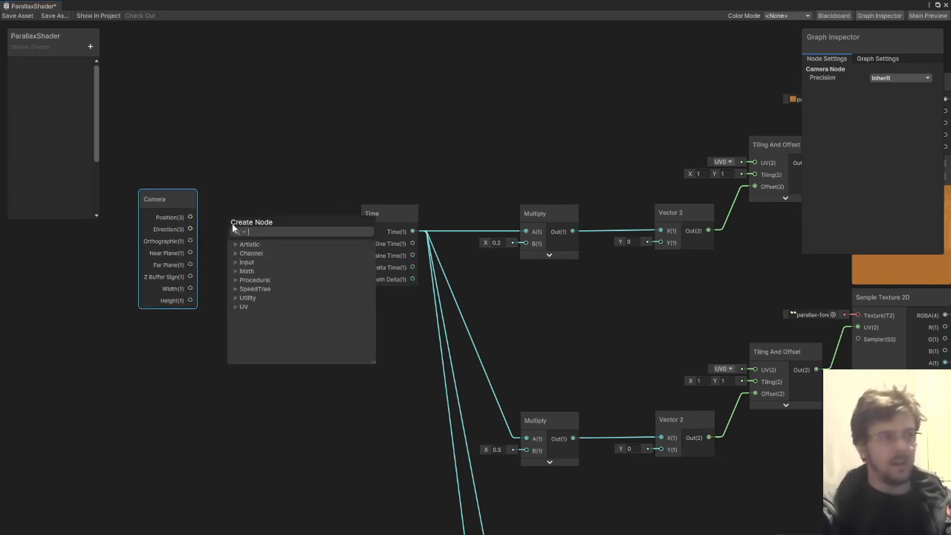
type("spl")
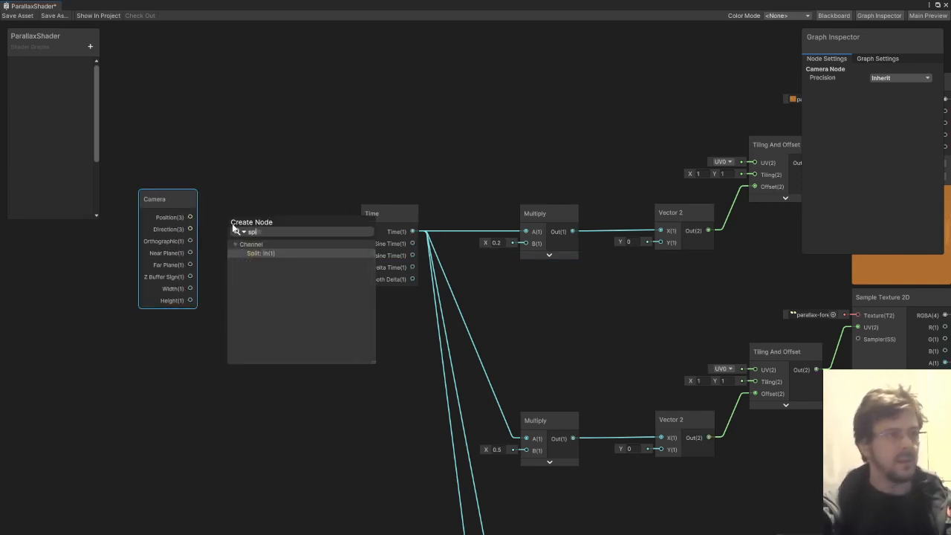
key("Return")
left_click_drag(238, 221, 288, 214)
- Try driving input A of the background layer's Multiply node from the Split node's R output instead of Time
left_click_drag(306, 214, 529, 233)
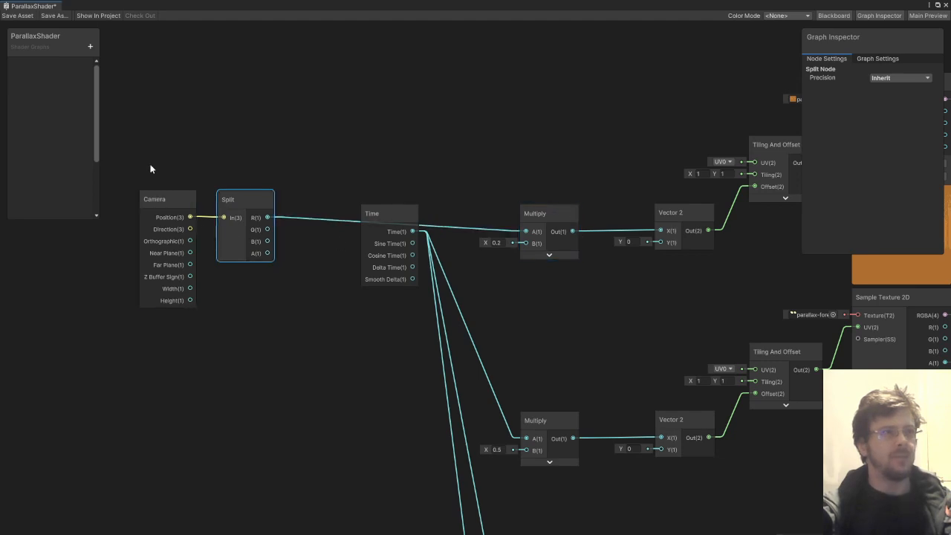
left_click_drag(149, 166, 253, 275)
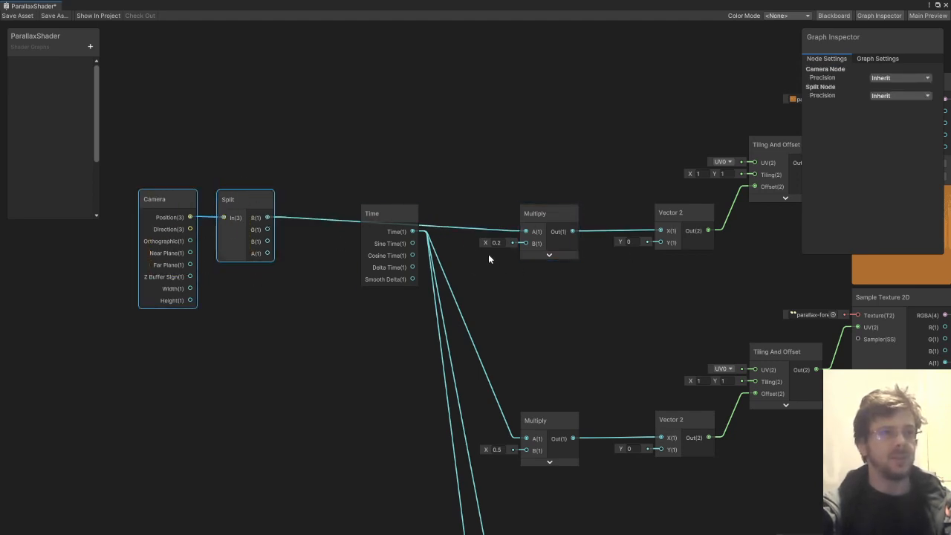
left_click_drag(413, 232, 530, 233)
left_click(490, 167)
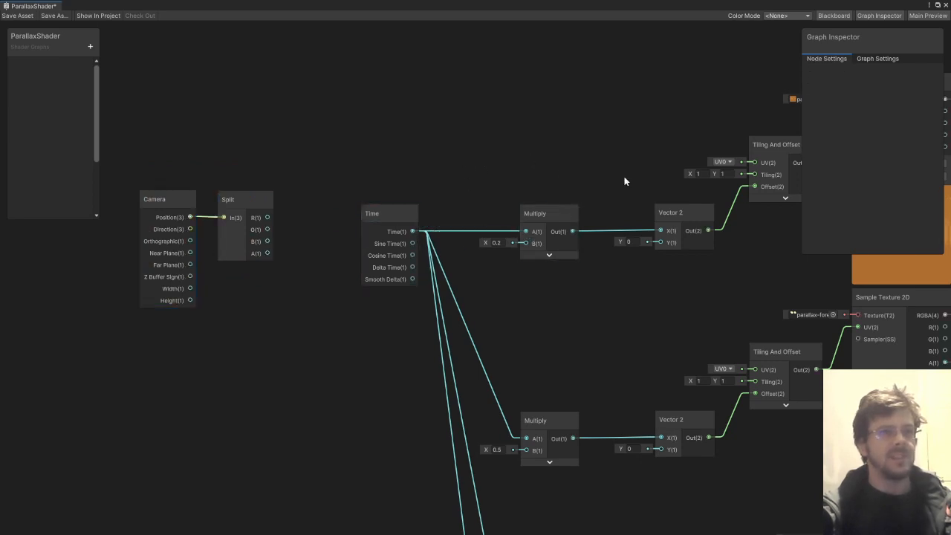
- Save the ParallaxShader graph asset and close the graph window
middle_click_drag(627, 181, 218, 169)
scroll(327, 160, "down", 3)
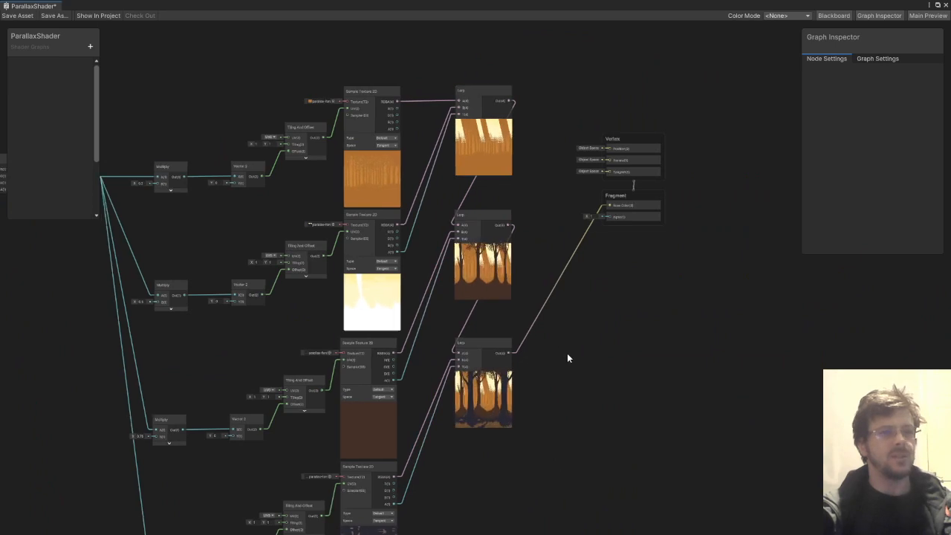
middle_click_drag(567, 355, 607, 365)
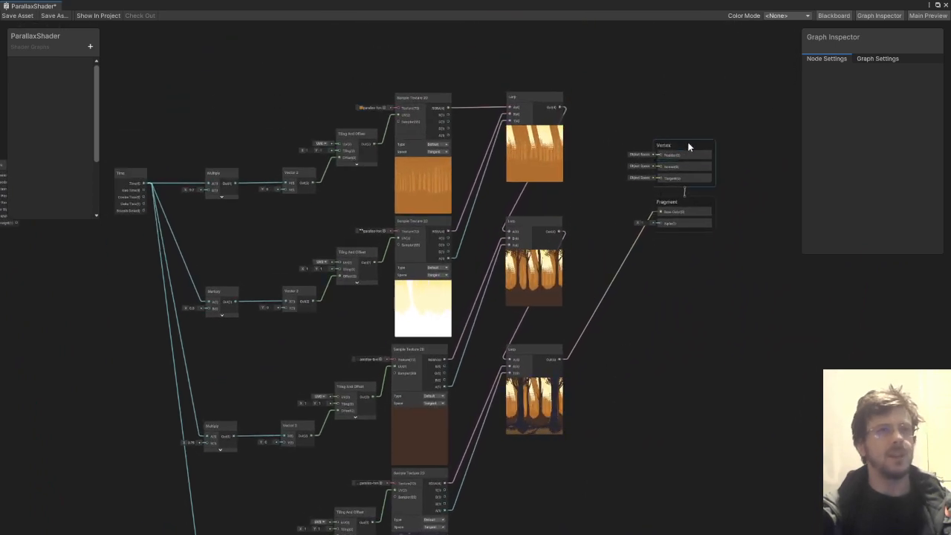
left_click(17, 16)
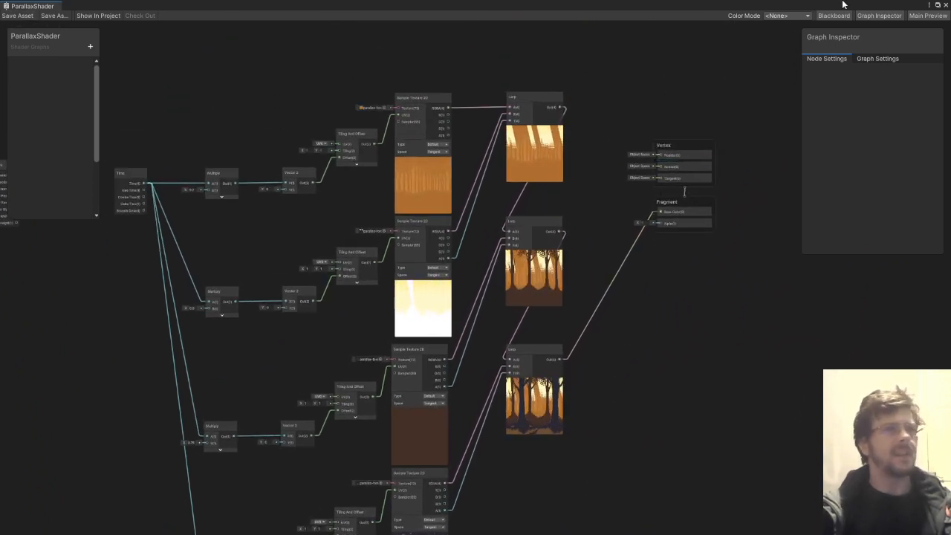
left_click(945, 5)
- Create a new material named ParralaxBG_MAT in the ParallaxDemo Materials folder
left_click(480, 466)
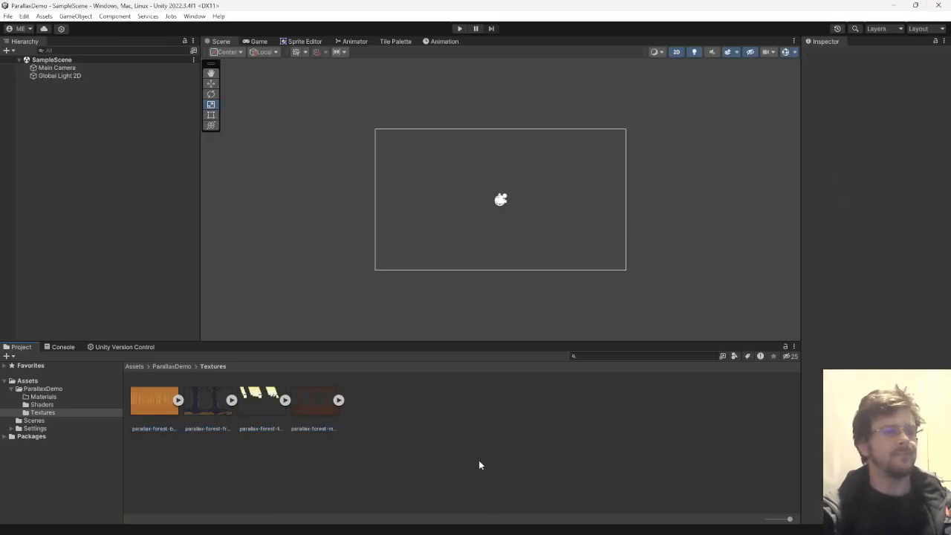
left_click(40, 398)
right_click(239, 431)
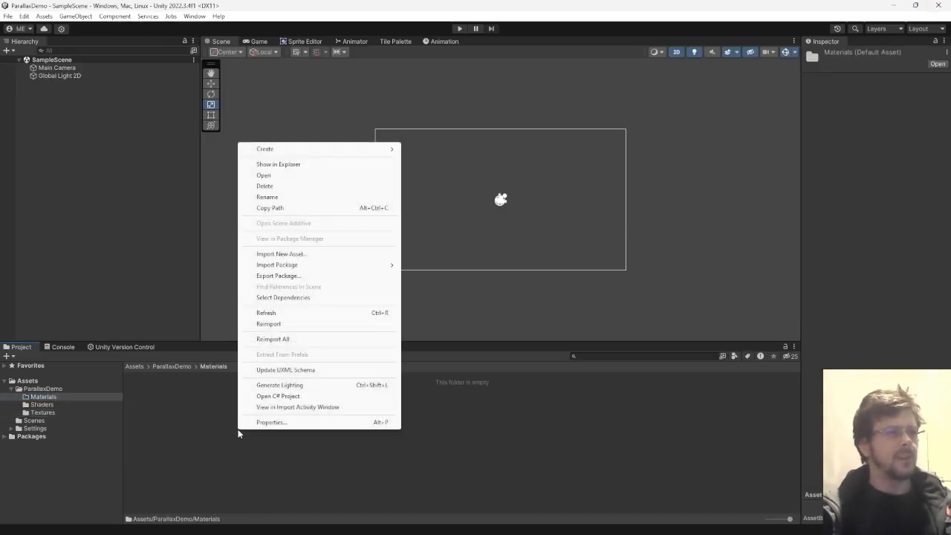
mouse_move(364, 150)
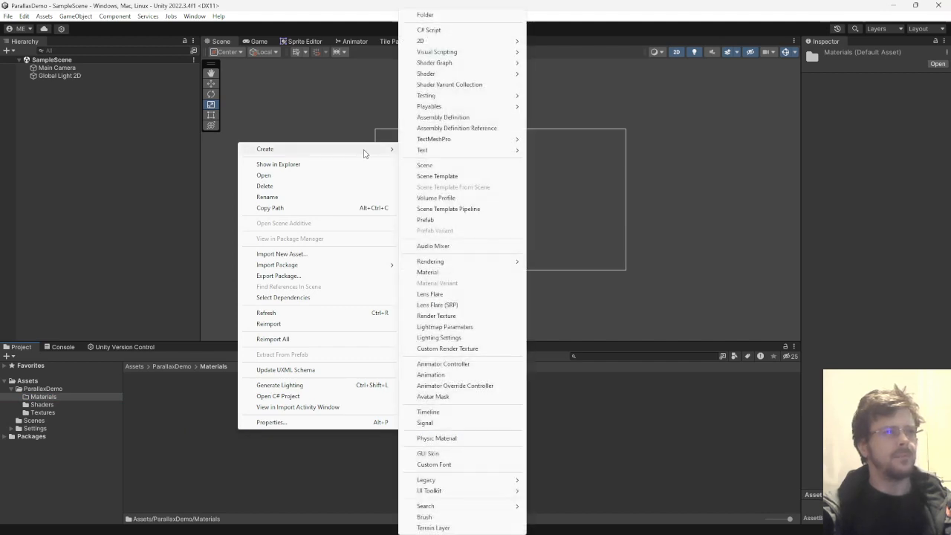
left_click(481, 273)
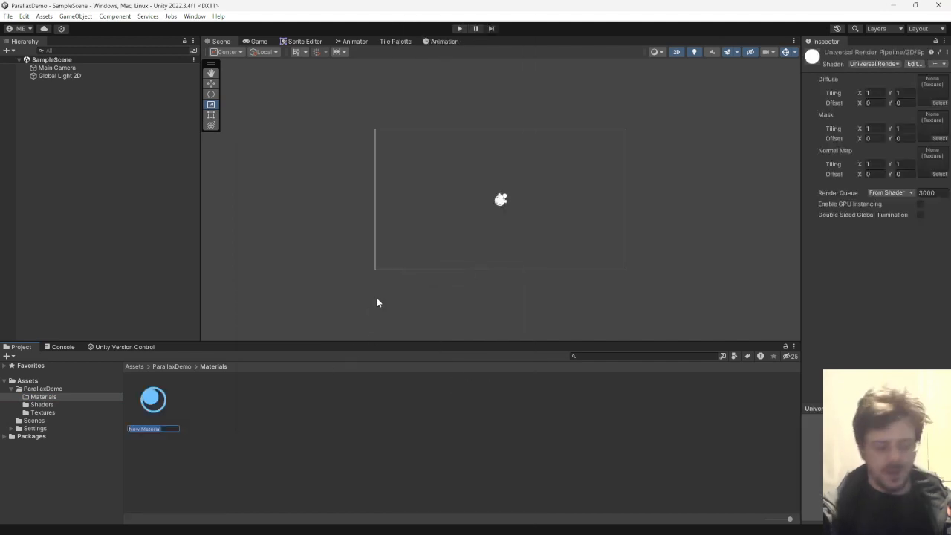
type("n")
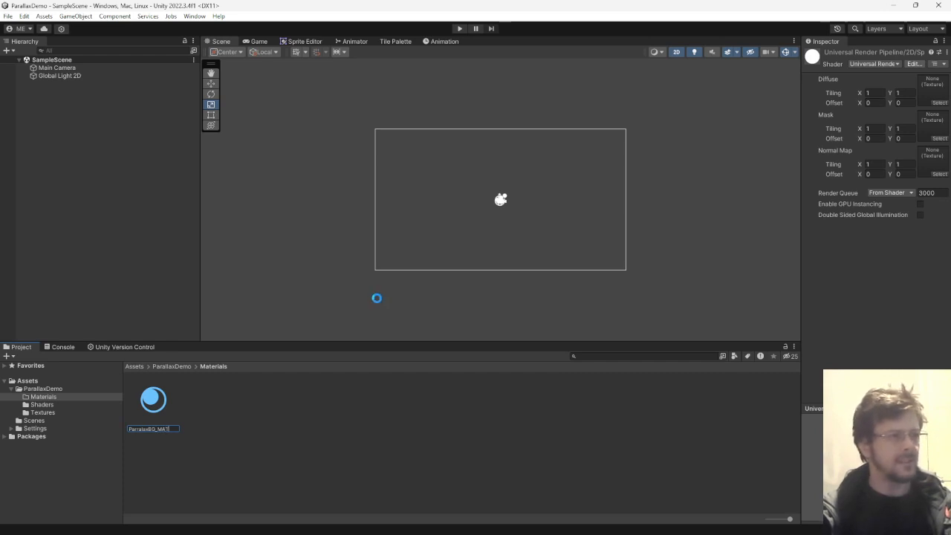
key("Return")
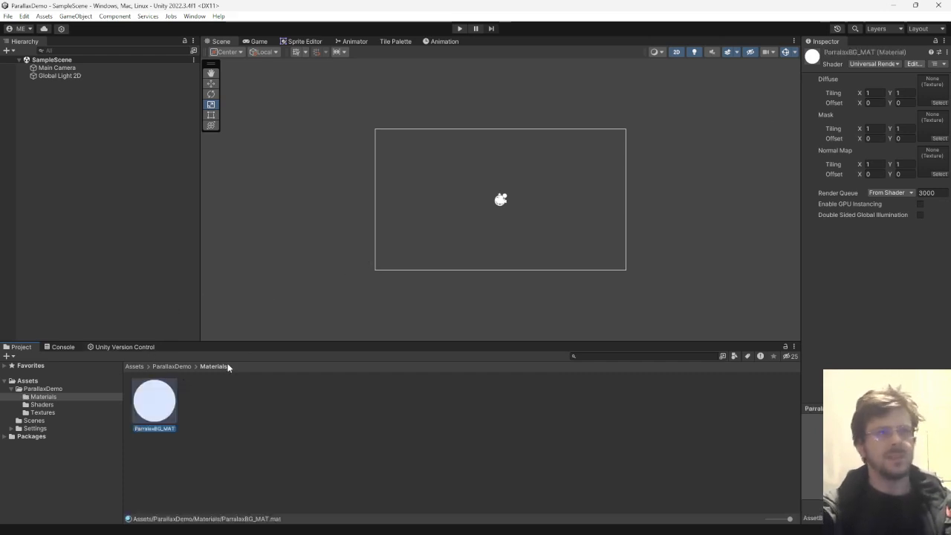
- Assign the ParallaxShader from Shader Graphs as the shader of the ParralaxBG_MAT material
left_click(889, 64)
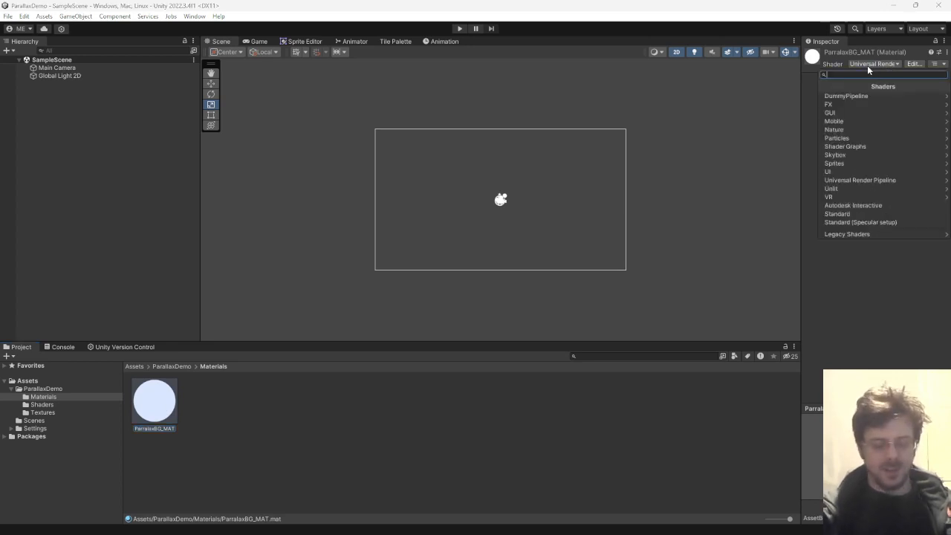
type("parr")
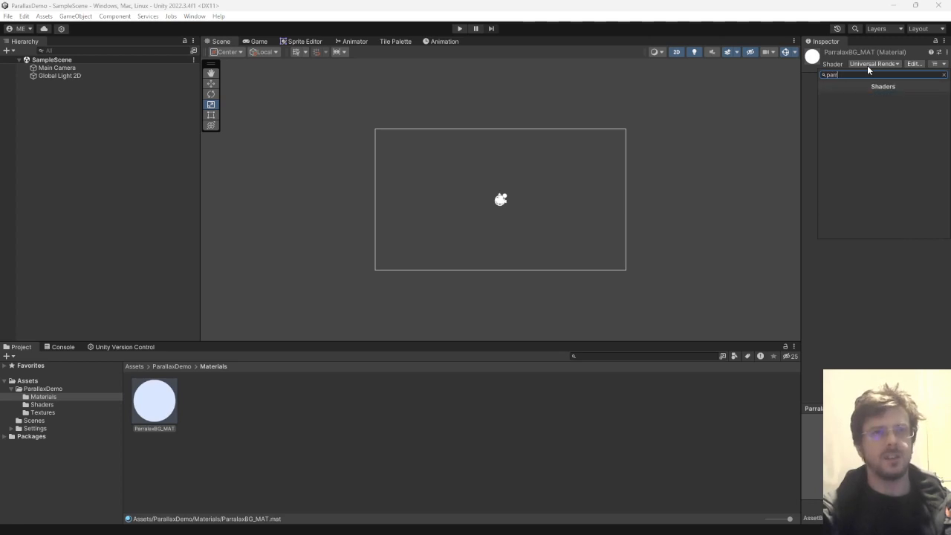
key("BackSpace")
type("a")
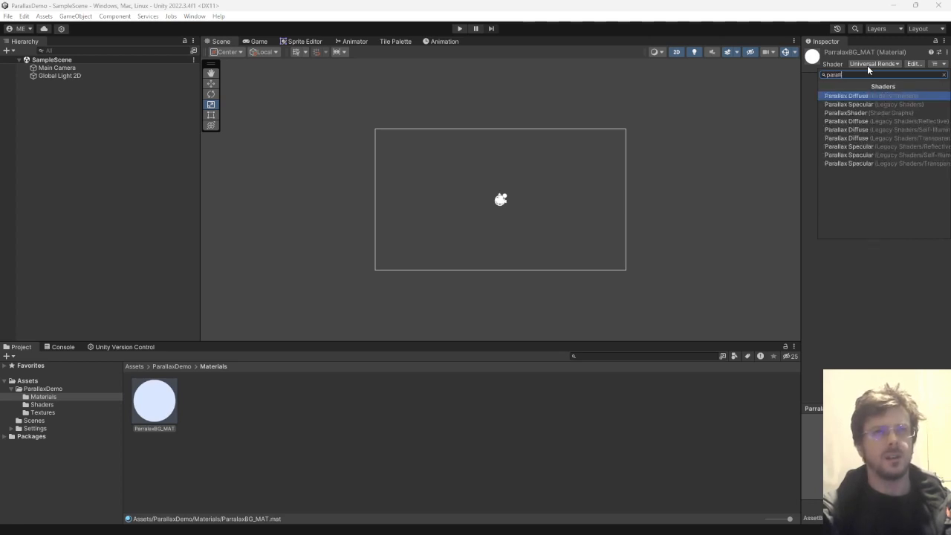
type("ll")
key("Down")
key("Down")
key("Return")
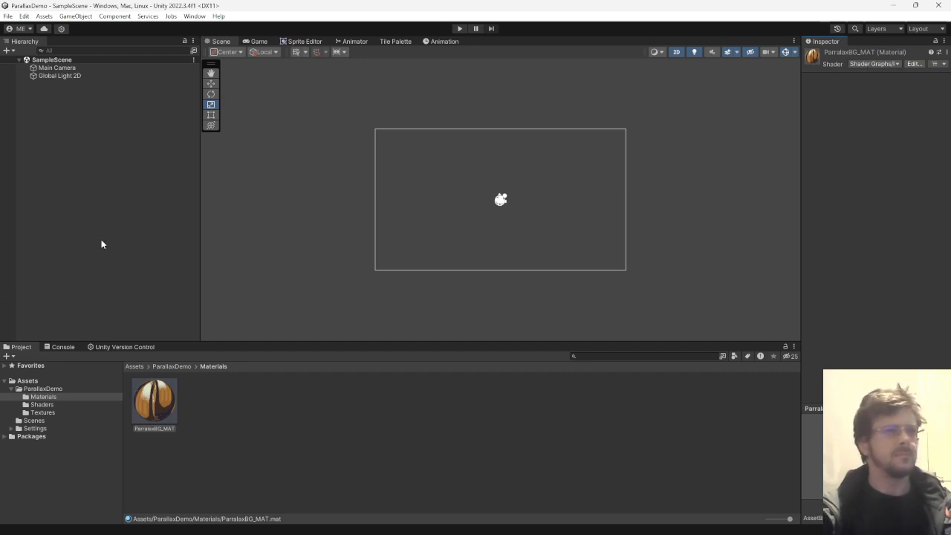
- Add a 2D Square sprite object to SampleScene
left_click(125, 234)
right_click(103, 135)
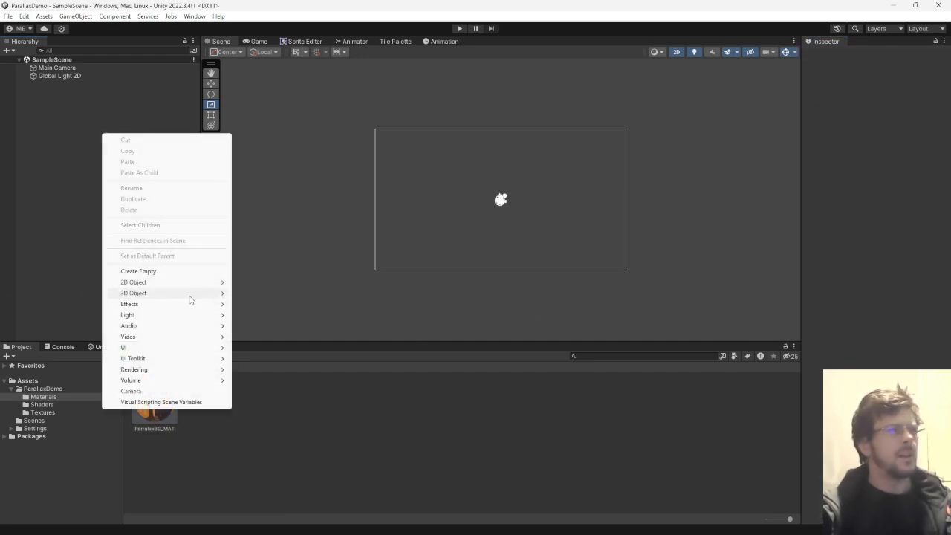
mouse_move(198, 288)
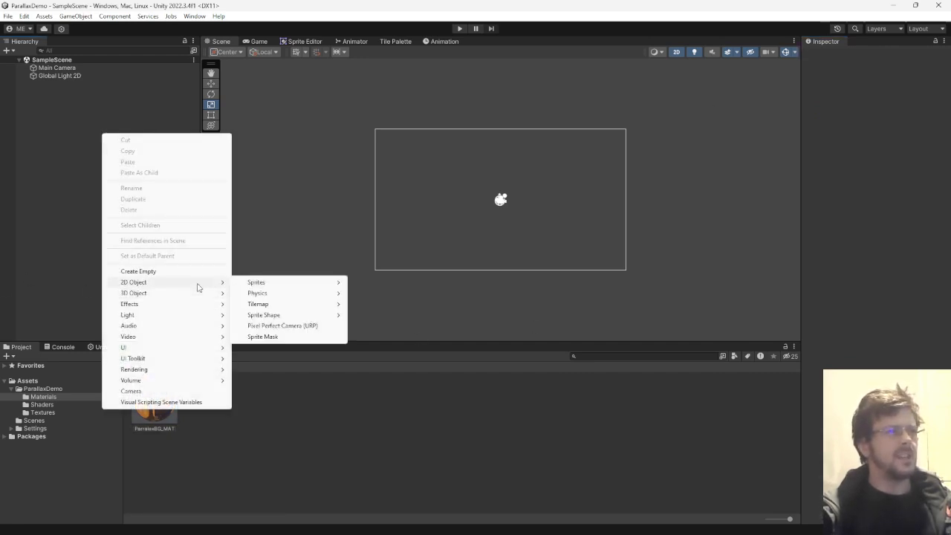
mouse_move(268, 285)
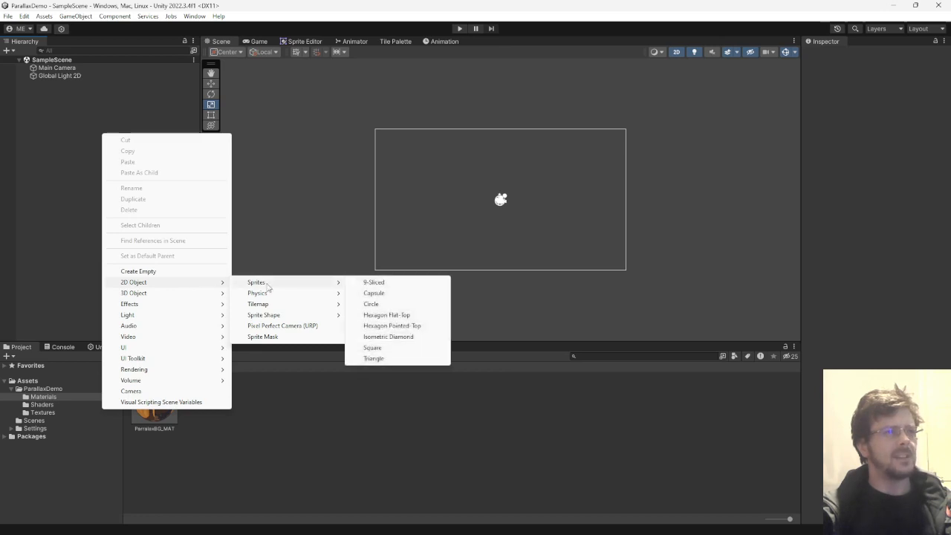
left_click(373, 347)
- Scale the Square sprite to about 17.9 in X and 10.2 in Y so it covers the camera frame
middle_click_drag(469, 231, 373, 230)
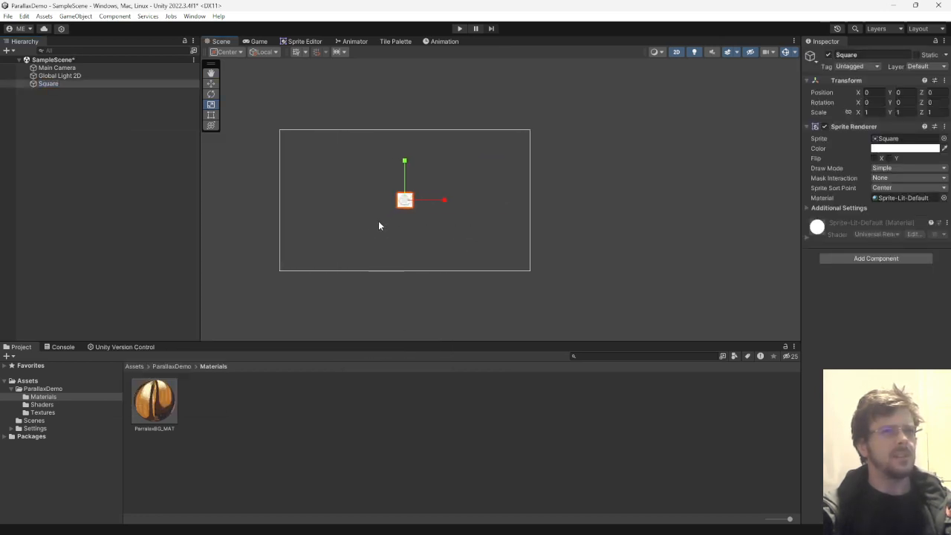
scroll(380, 222, "up", 2)
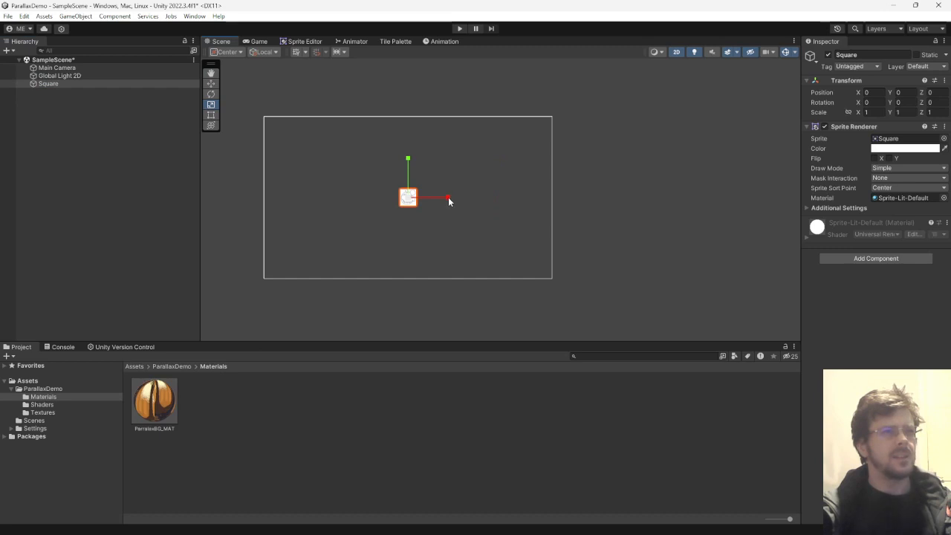
left_click_drag(449, 199, 796, 209)
left_click_drag(176, 225, 177, 225)
left_click_drag(408, 162, 380, 320)
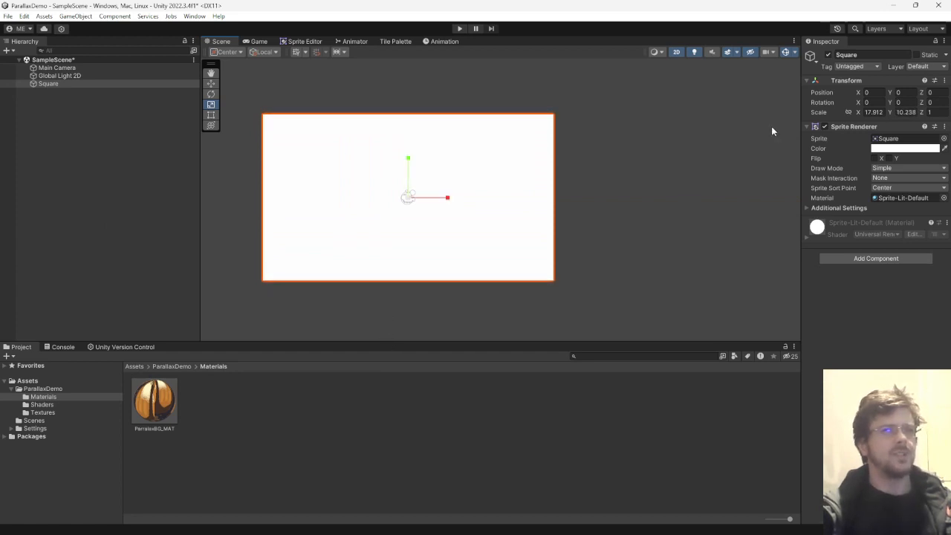
- Assign the ParralaxBG_MAT material to the Square's Sprite Renderer and deselect the object
middle_click_drag(643, 215, 678, 217)
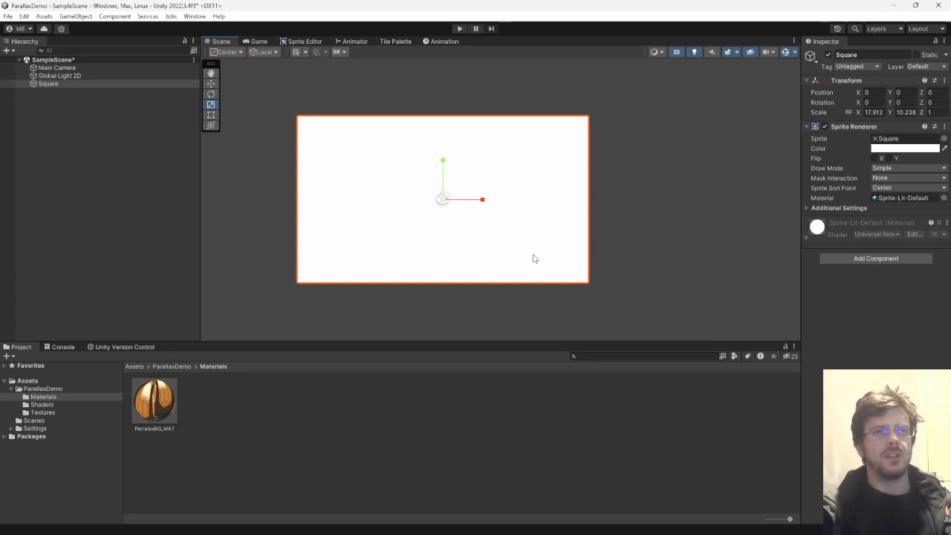
left_click_drag(158, 415, 903, 197)
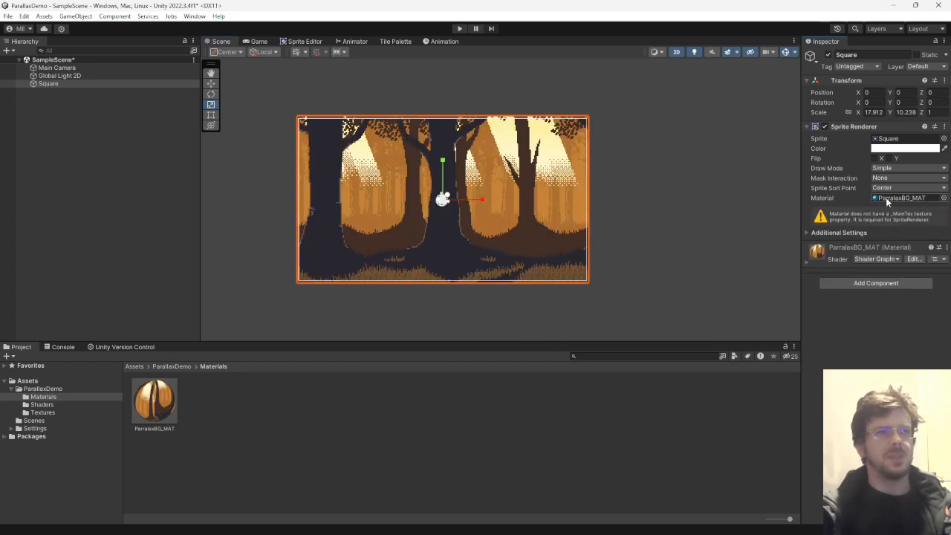
left_click(452, 70)
- Run the scene in Play mode to check the parallax scrolling in the game view, and stop it
left_click(461, 28)
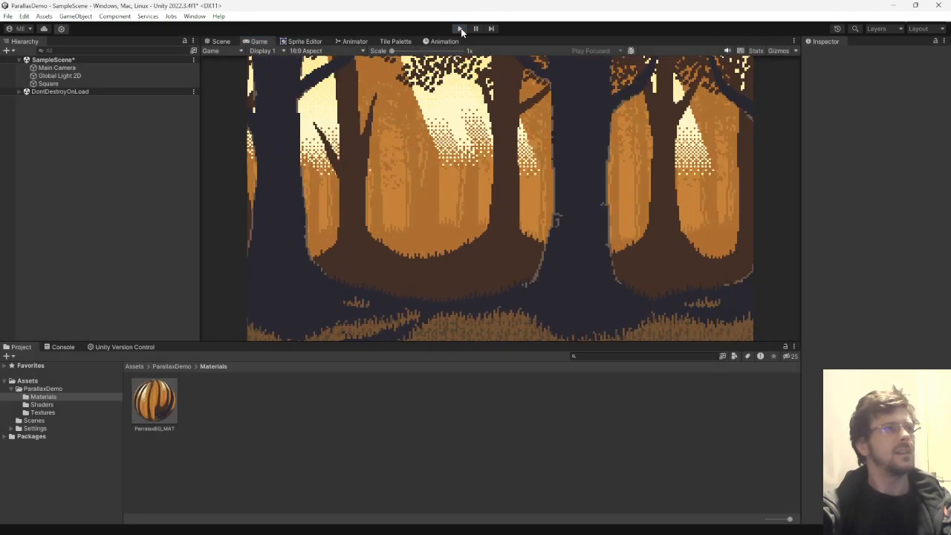
left_click(461, 30)
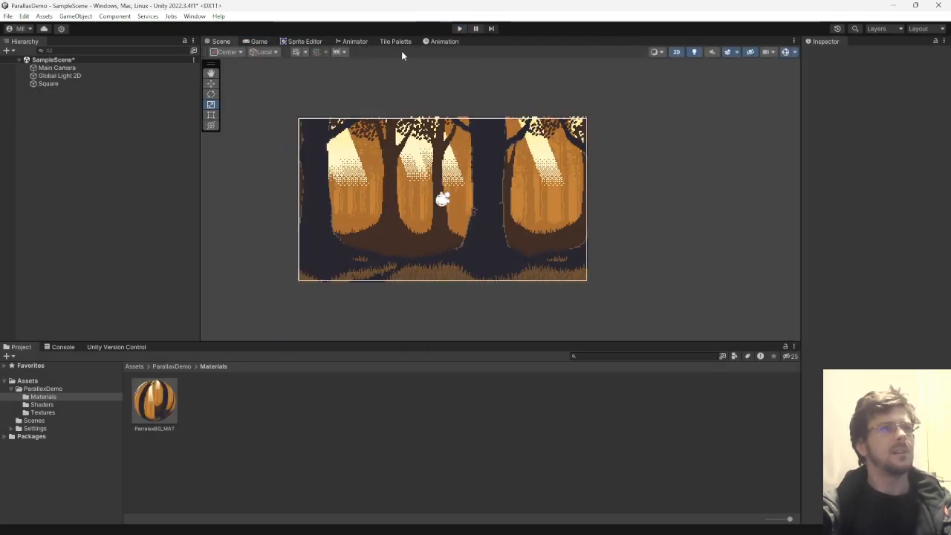